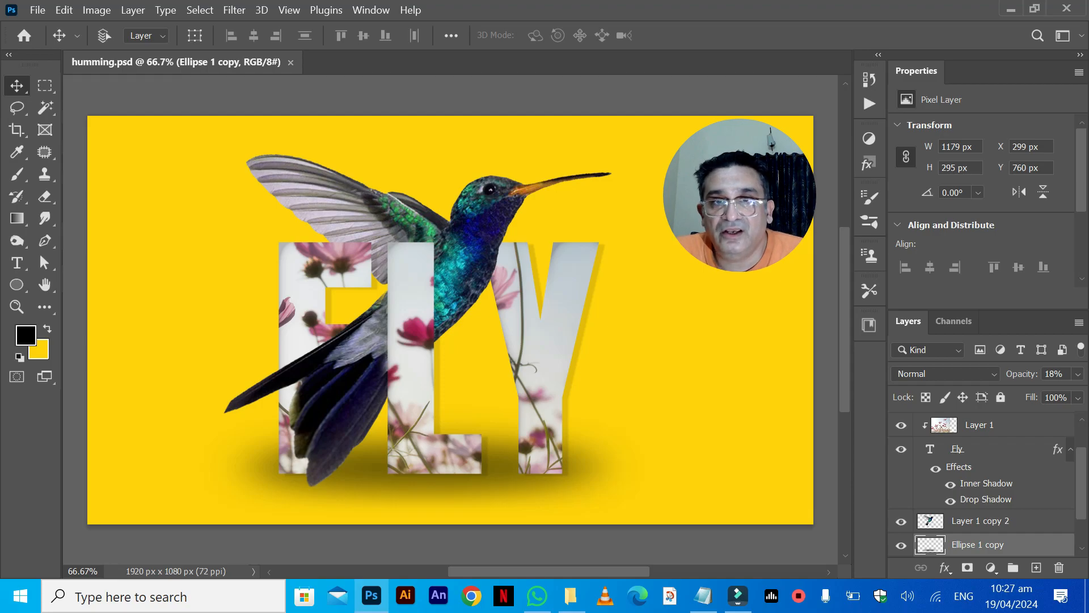
Close humming.psd, create a 1920 x 1080 px document at 72 ppi and fill its background with the yellow background color.
left_click(290, 63)
left_click(38, 10)
left_click(55, 27)
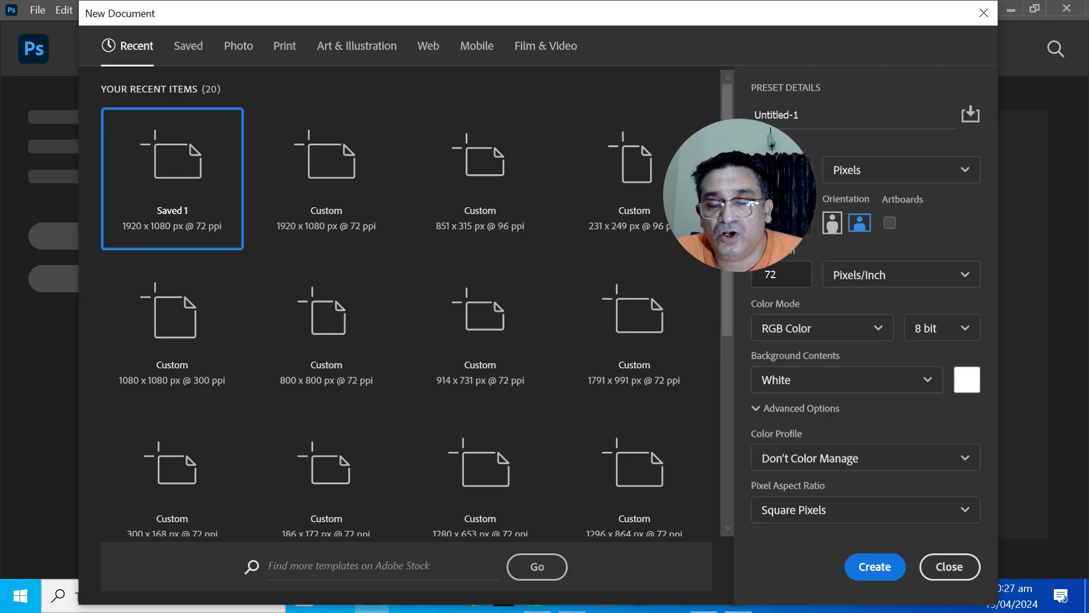
left_click(326, 176)
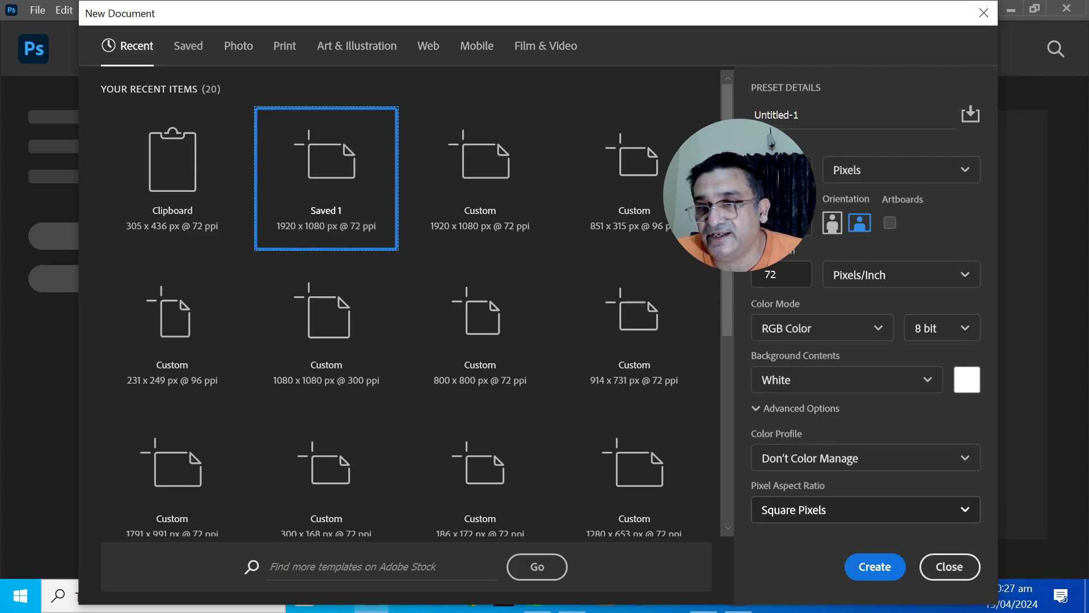
left_click(875, 566)
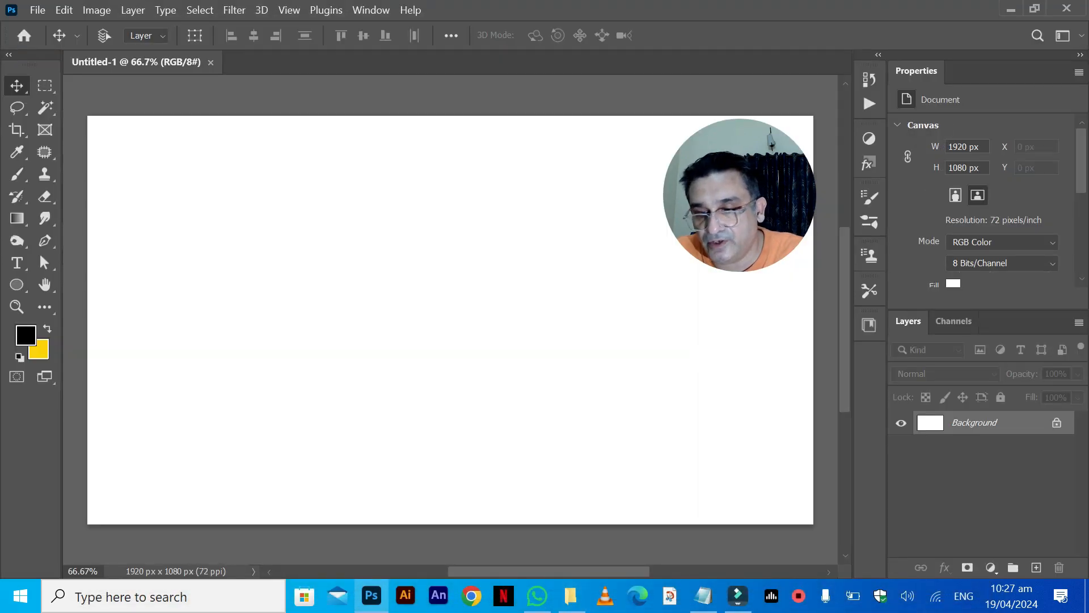
key("ctrl+BackSpace")
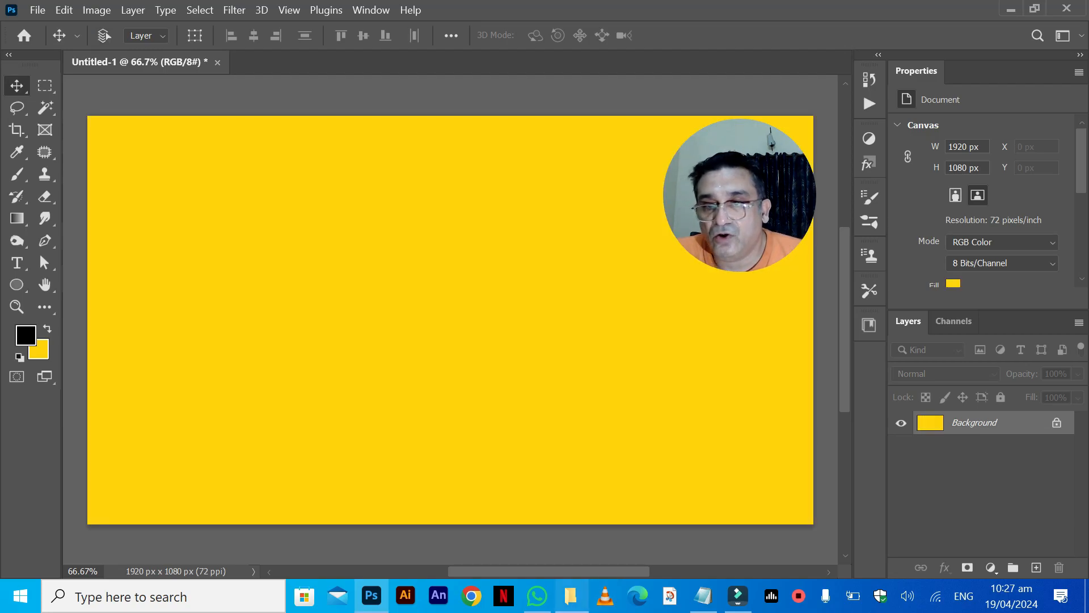
Place the humming image from the humming-text-effect folder, scaled down slightly and positioned near the middle of the canvas.
left_click(571, 596)
left_click(301, 203)
left_click_drag(302, 203, 424, 330)
left_click_drag(632, 162, 669, 218)
key("Return")
left_click_drag(507, 248, 489, 232)
Rasterize the humming layer and shift the bird slightly to the left.
right_click(930, 424)
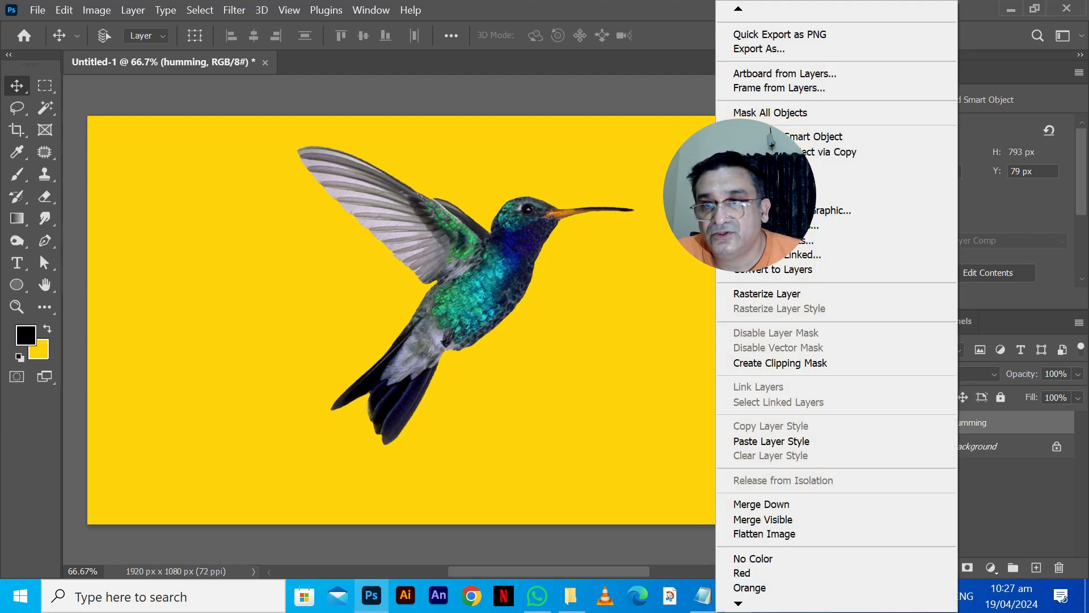
left_click(767, 293)
left_click_drag(471, 222, 451, 225)
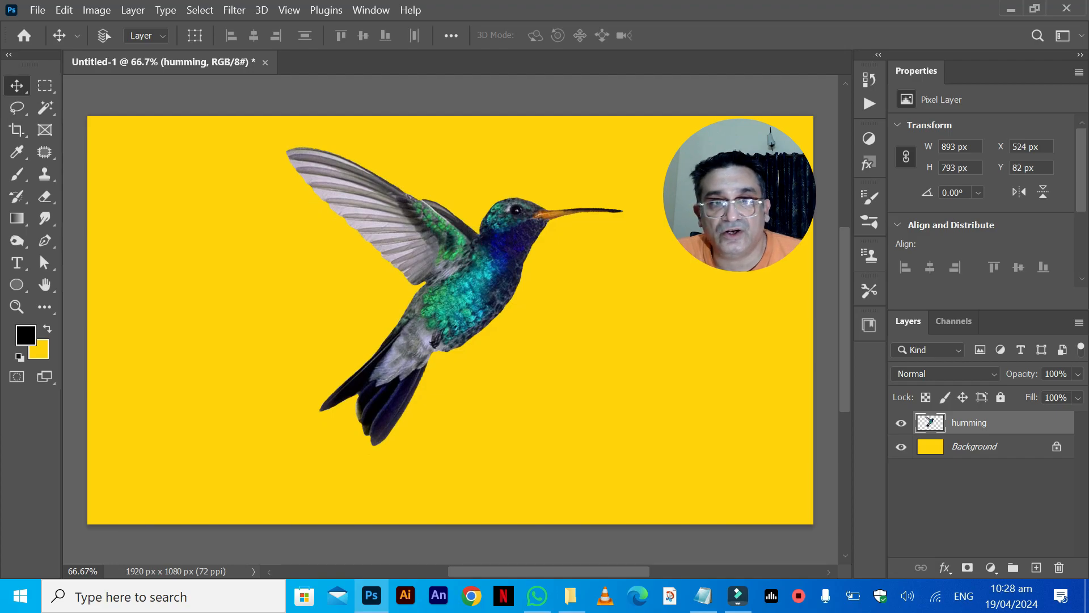
Add the text FLY in Anton Regular at 72 pt to the left of the hummingbird.
left_click(17, 263)
left_click(270, 315)
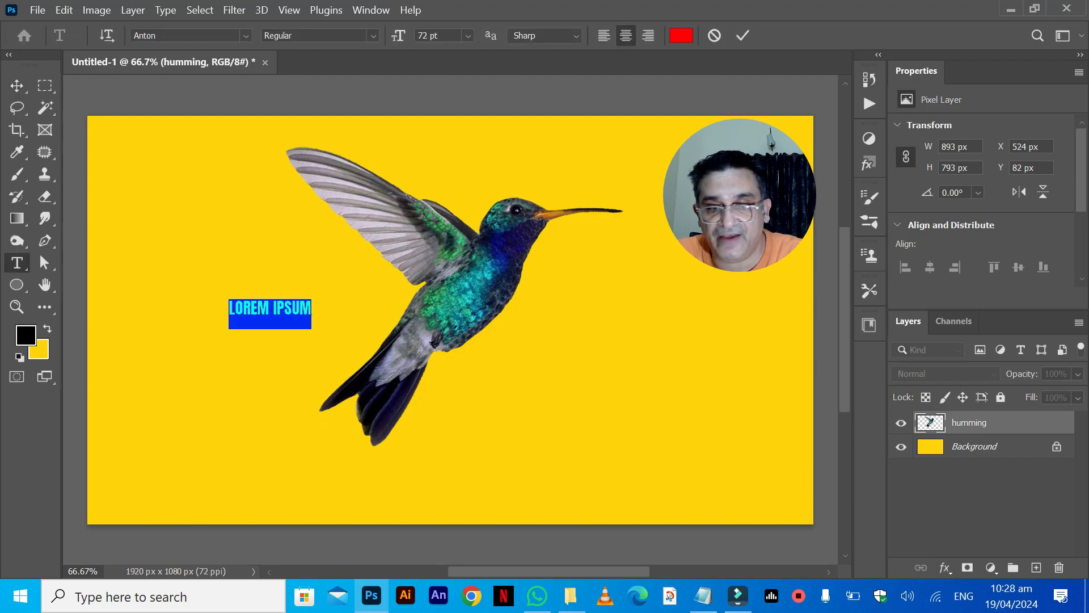
type("FLY")
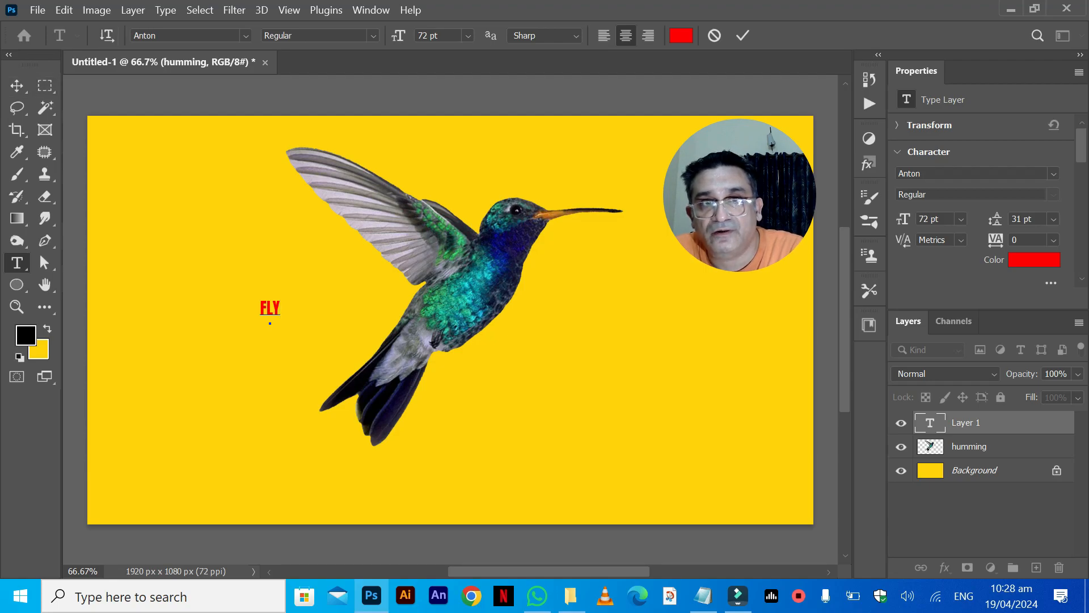
double_click(273, 309)
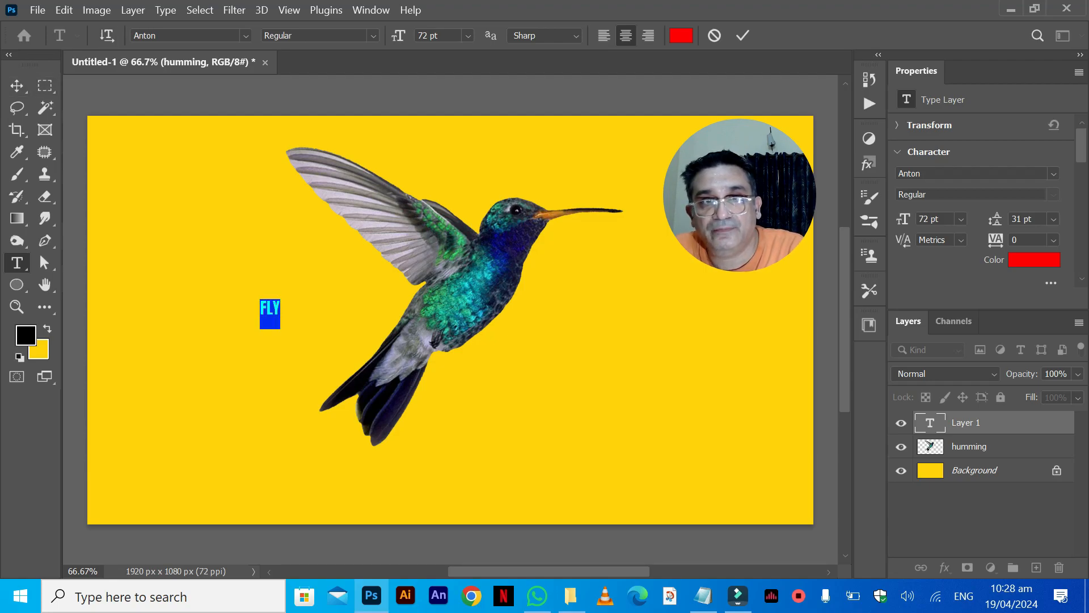
Enlarge the FLY text to about 1023 pt and position it over the hummingbird's body.
left_click(16, 86)
key("ctrl+t")
left_click_drag(280, 316, 462, 506)
left_click_drag(393, 379, 424, 287)
left_click_drag(496, 412, 575, 492)
mouse_move(516, 252)
left_mouse_down()
mouse_move(499, 274)
mouse_move(530, 283)
mouse_move(522, 273)
left_mouse_up()
key("Return")
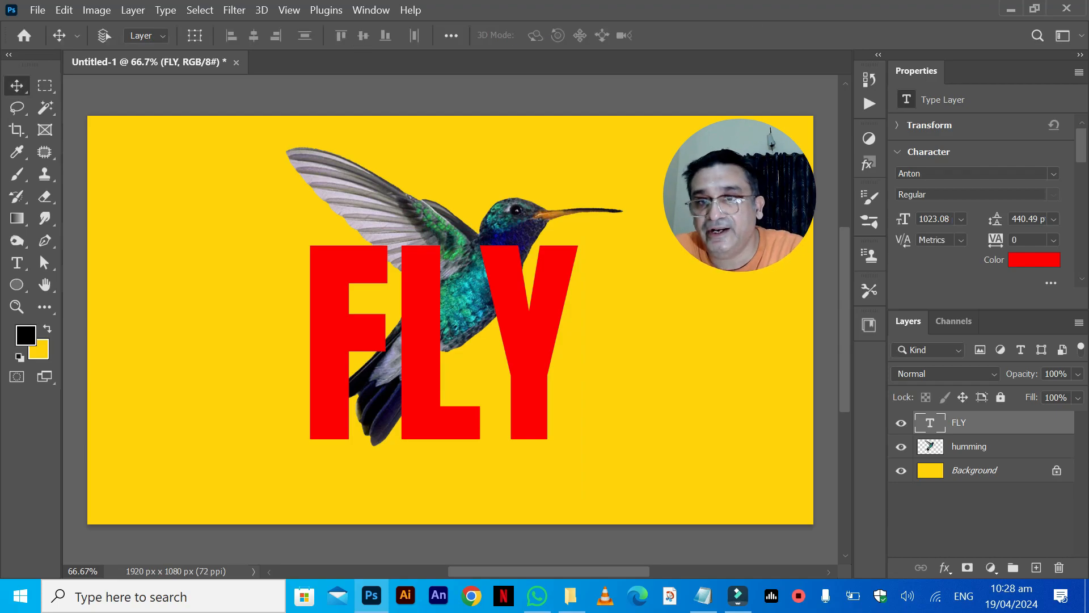
Place the flowers image above the FLY text layer and clip it to the letters.
left_click(571, 596)
left_click(297, 185)
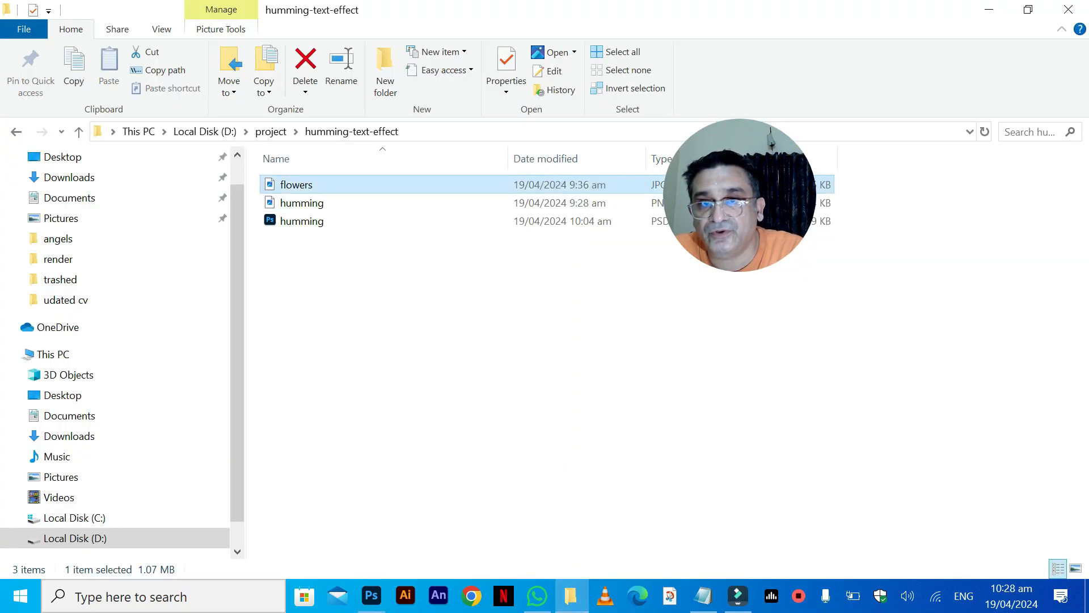
left_click_drag(297, 185, 405, 284)
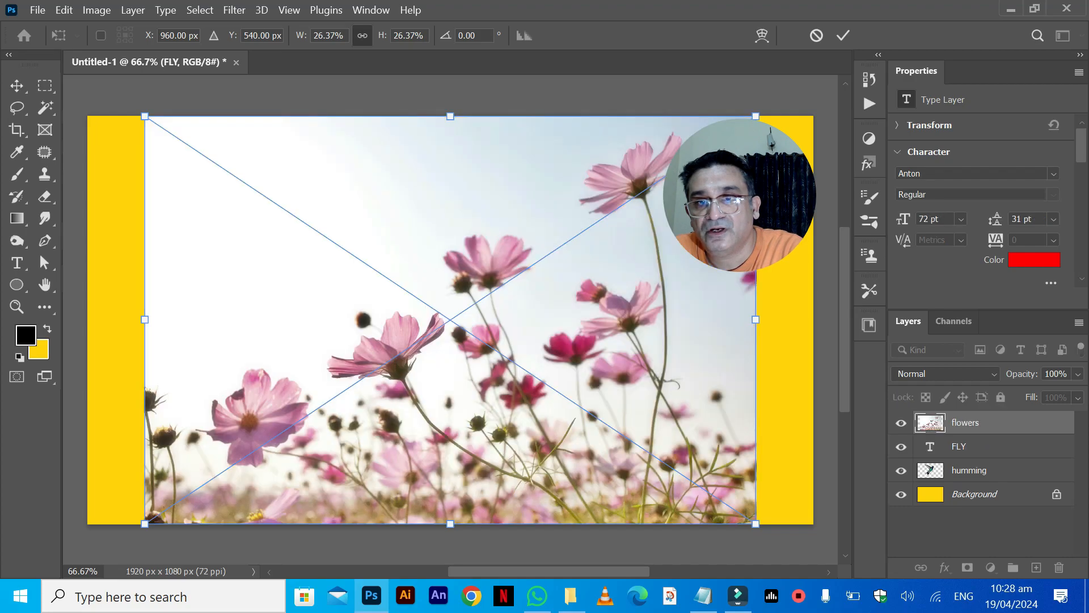
key("Return")
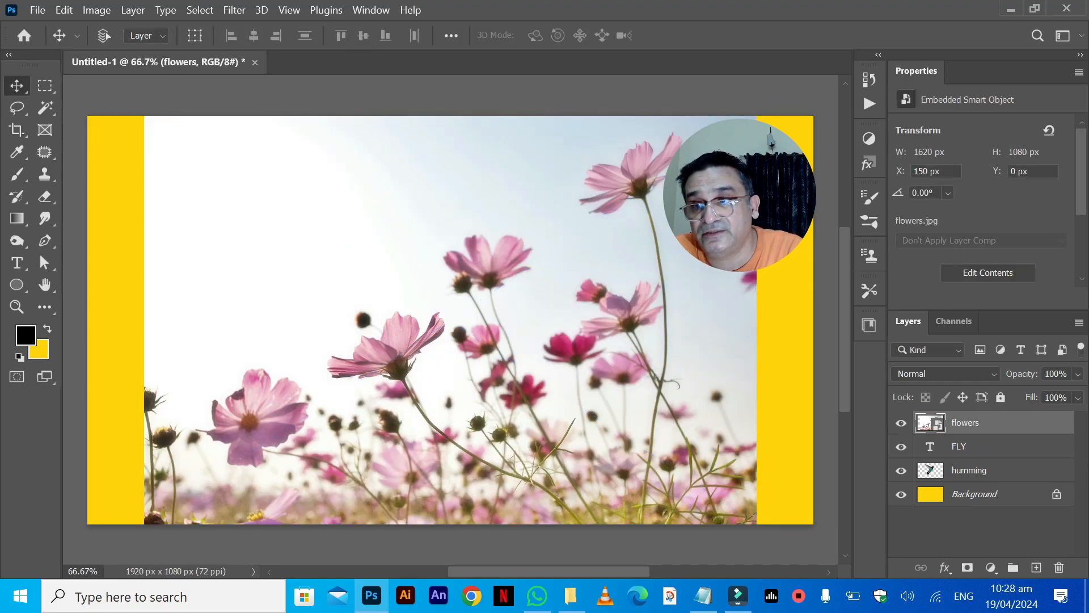
key("alt")
key("alt")
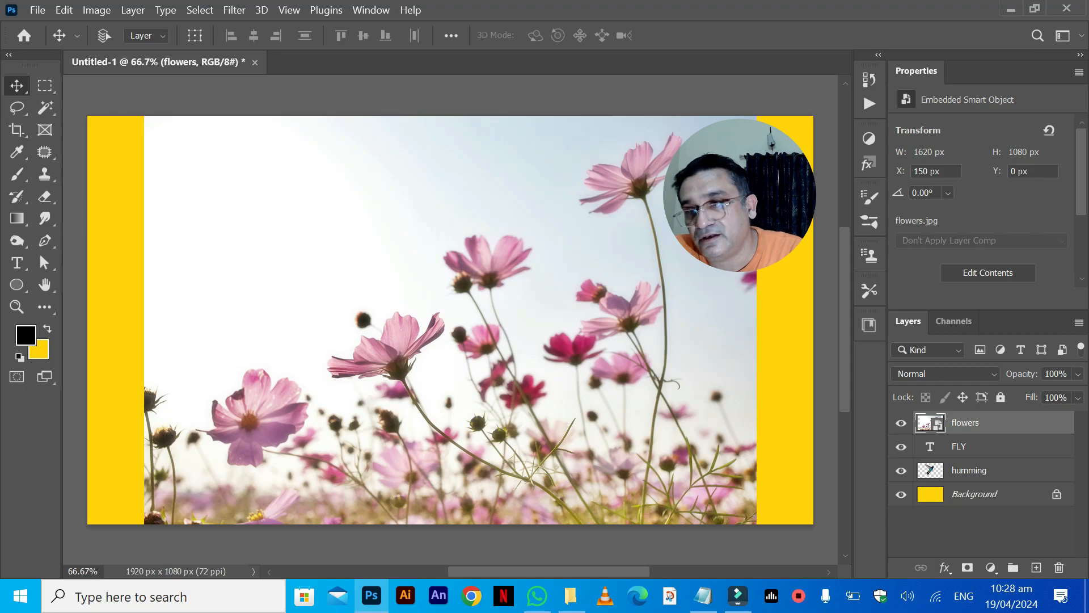
key("ctrl+alt+g")
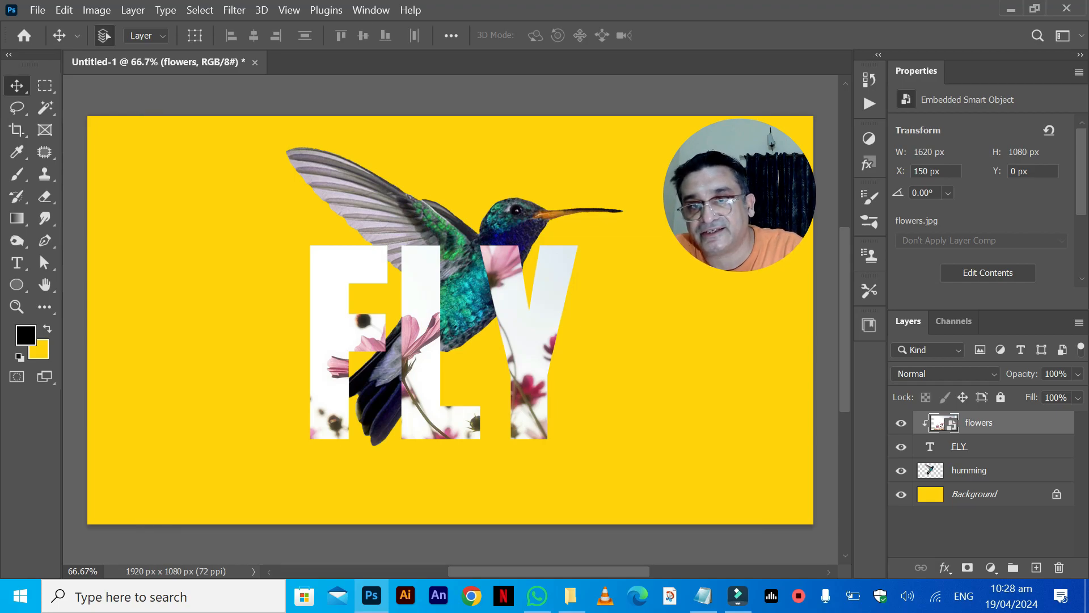
Scale the clipped flowers image down to about 15.6% and position it over the FLY letters.
key("ctrl+t")
left_click_drag(145, 116, 387, 278)
left_click_drag(575, 342, 414, 268)
left_click_drag(595, 449, 586, 444)
left_click_drag(523, 331, 526, 334)
key("Return")
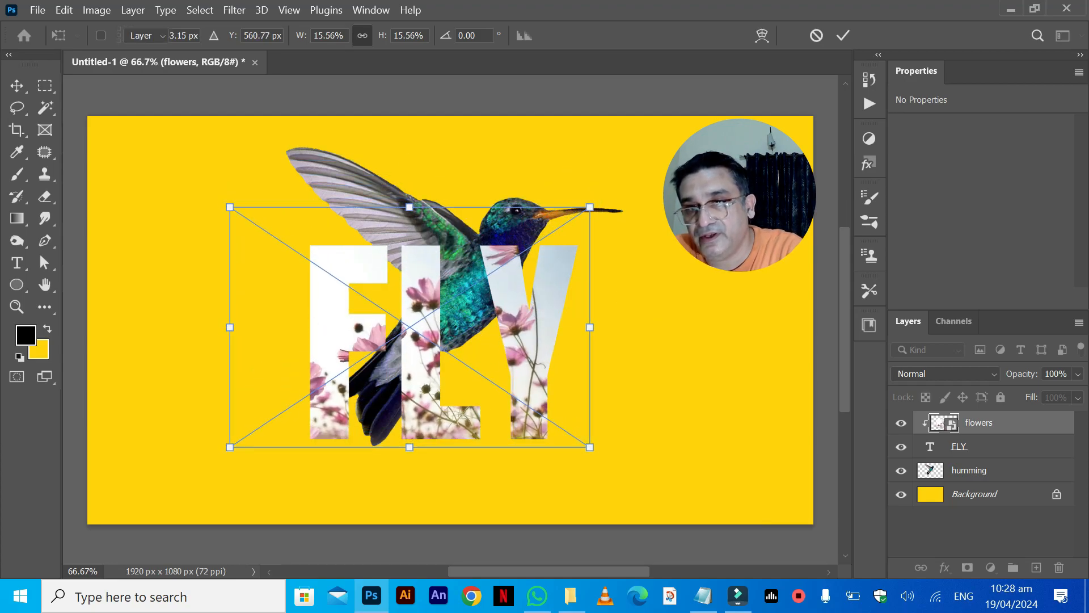
Duplicate the clipped flowers image and shift the copy left so its flowers fill the F and L.
left_click_drag(522, 296, 355, 262)
key("ctrl+z")
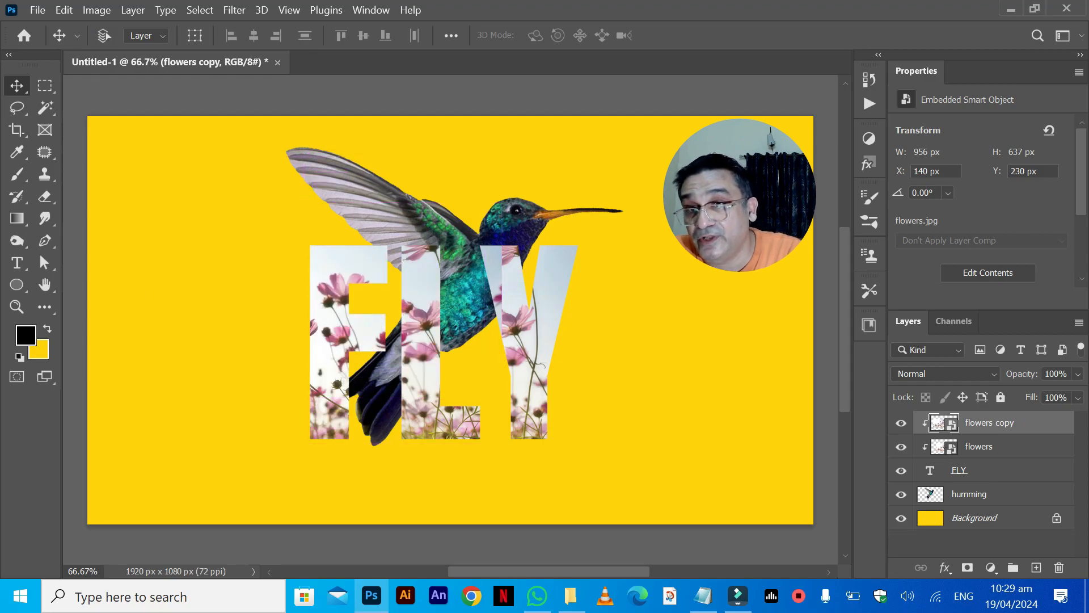
left_click_drag(534, 342, 511, 344)
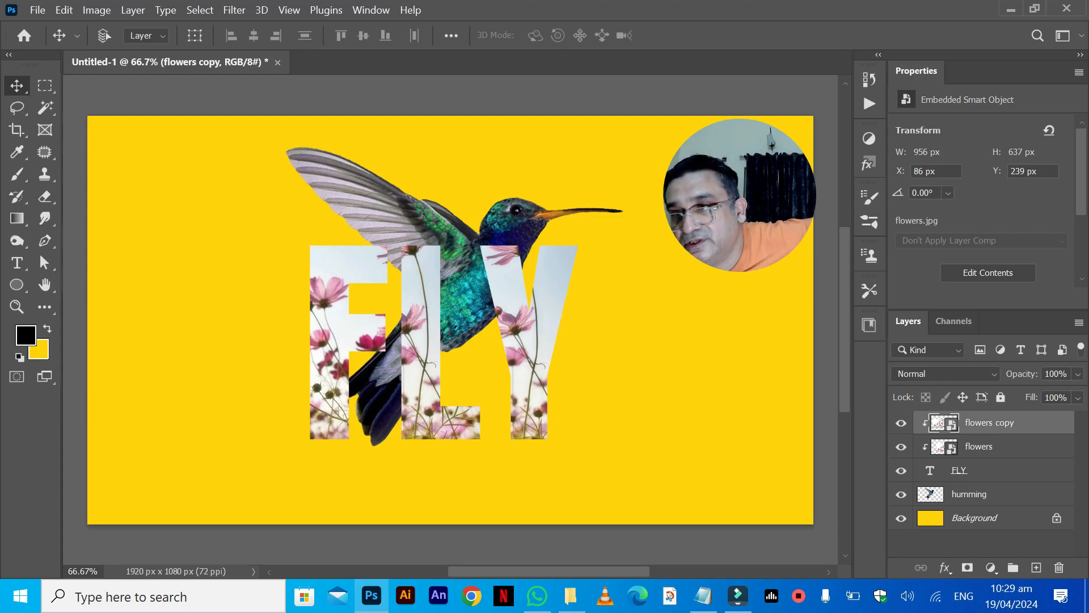
Duplicate the humming layer to the top of the layer stack and lower the copy's opacity to 40%.
left_click_drag(969, 494, 1036, 568)
left_click_drag(969, 493, 964, 420)
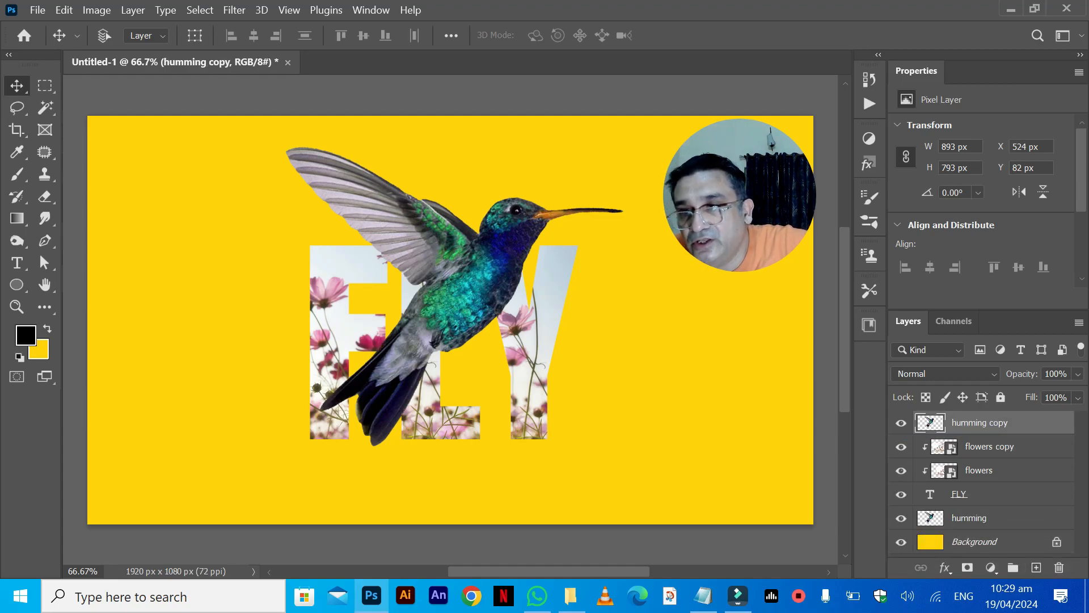
key("ctrl+plus")
key("ctrl+plus")
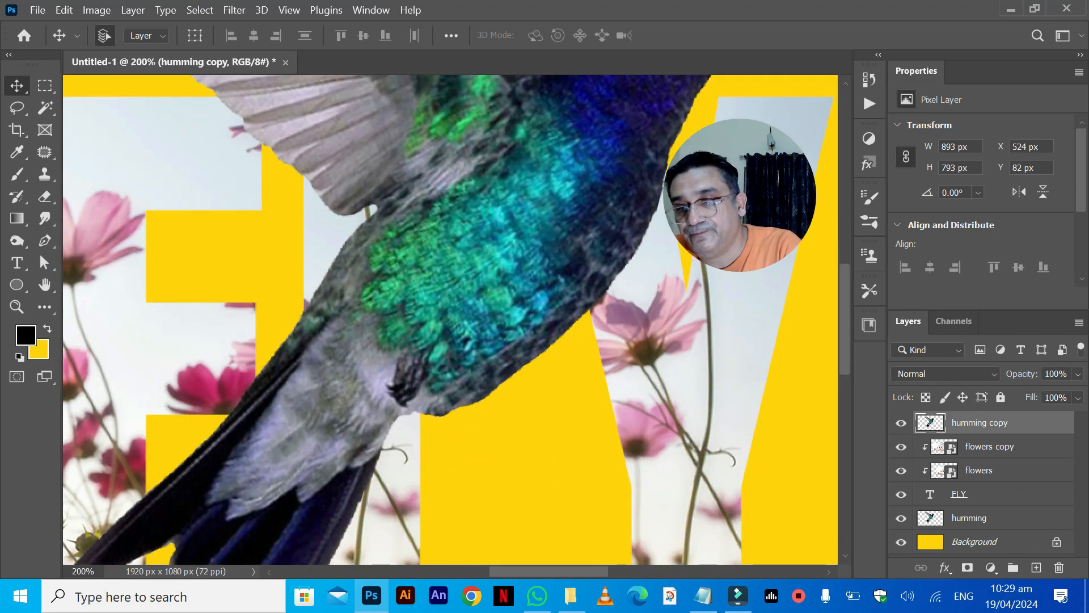
key("ctrl+minus")
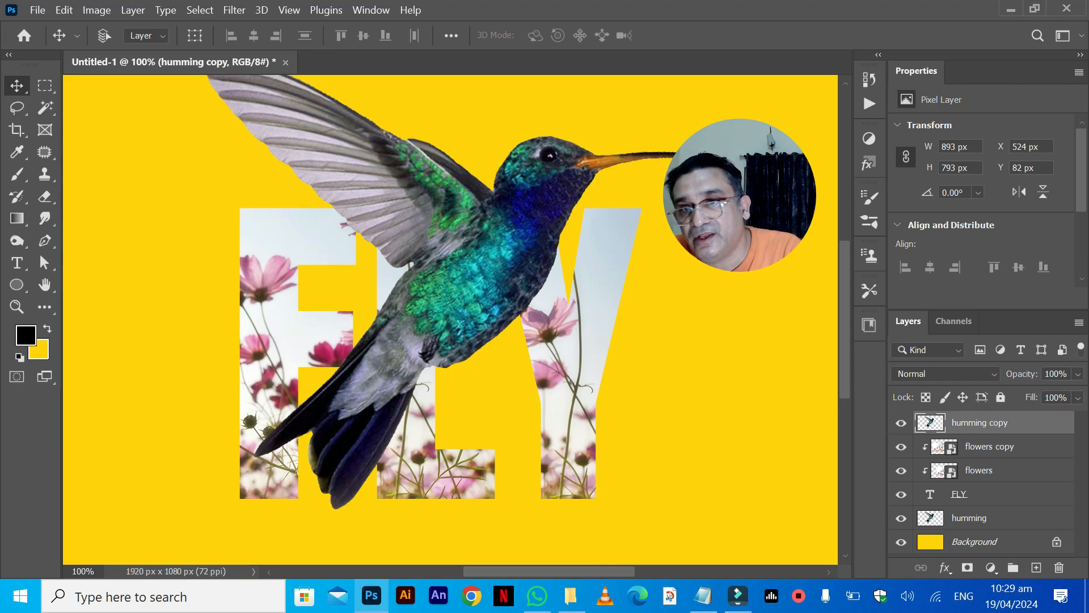
left_click(1077, 373)
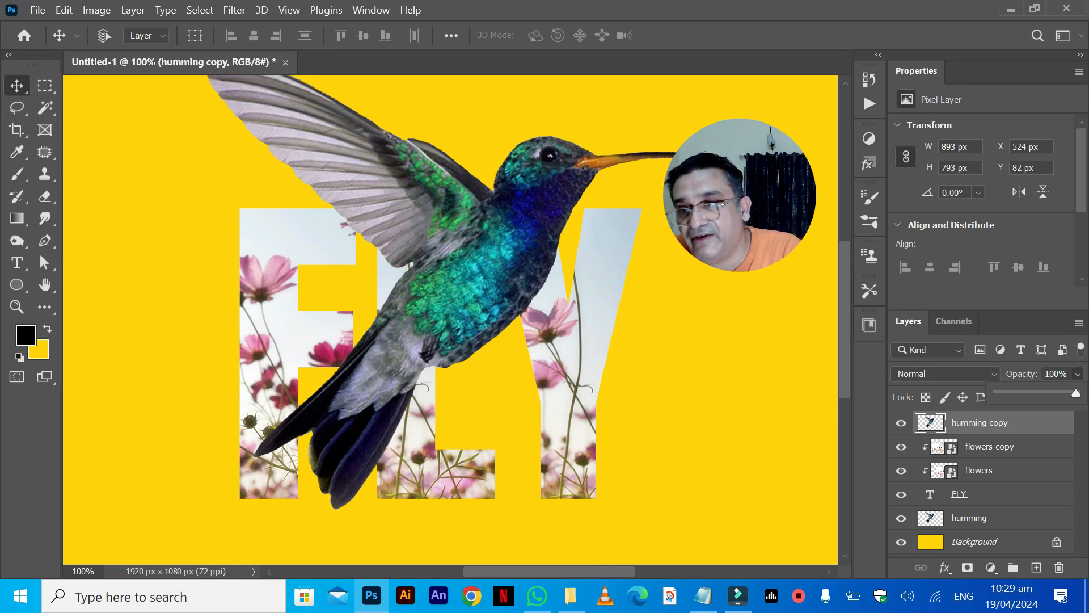
left_click_drag(1075, 393, 1029, 393)
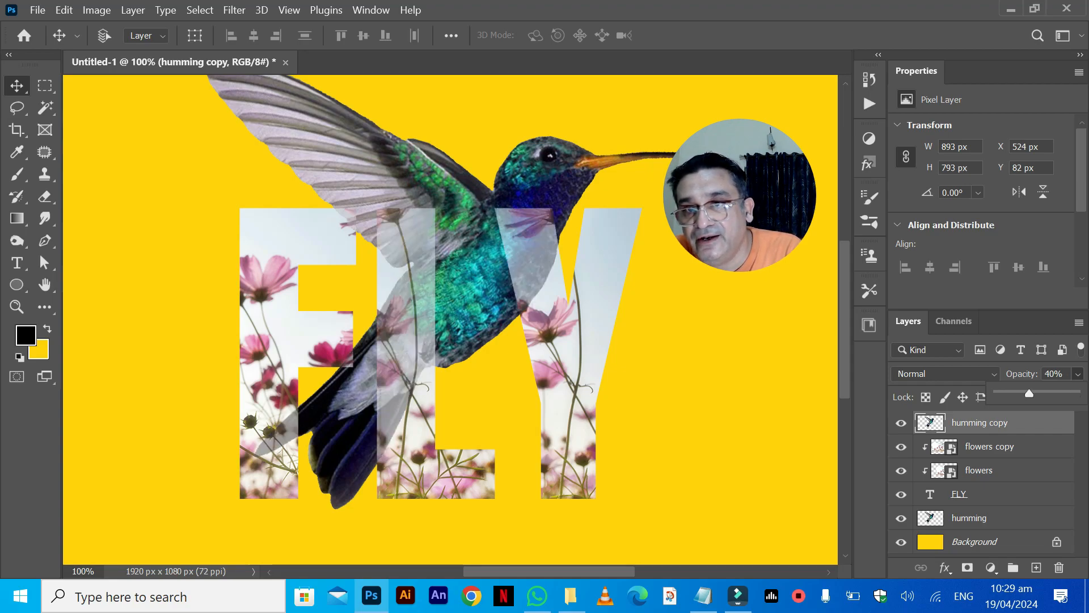
Start a Pen tool shape at the bird's neck, following the Y's outer left edge down and the chest contour back up.
left_click(45, 240)
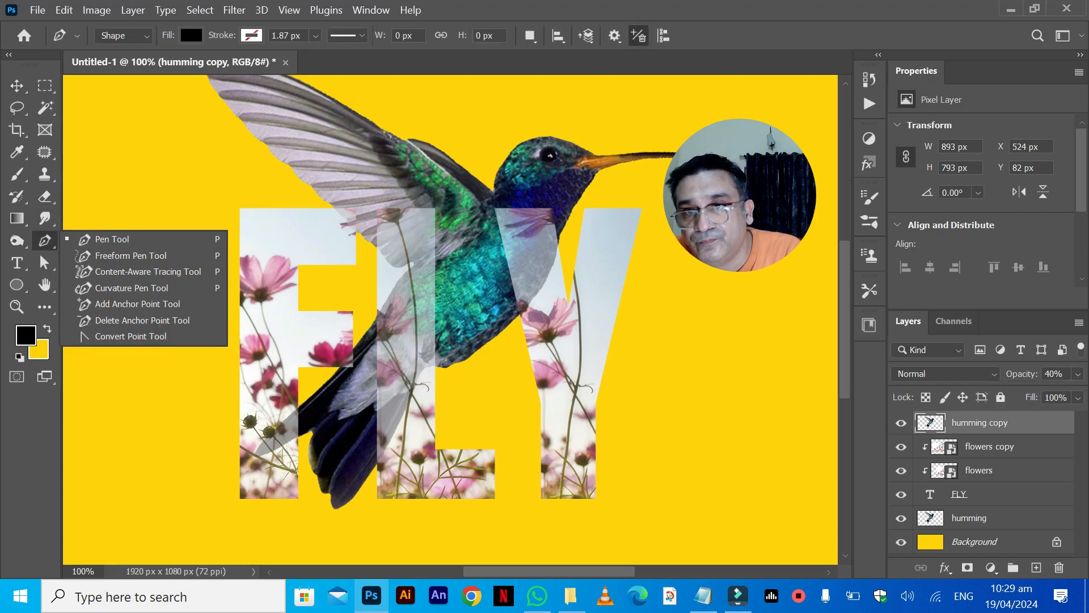
left_click(112, 239)
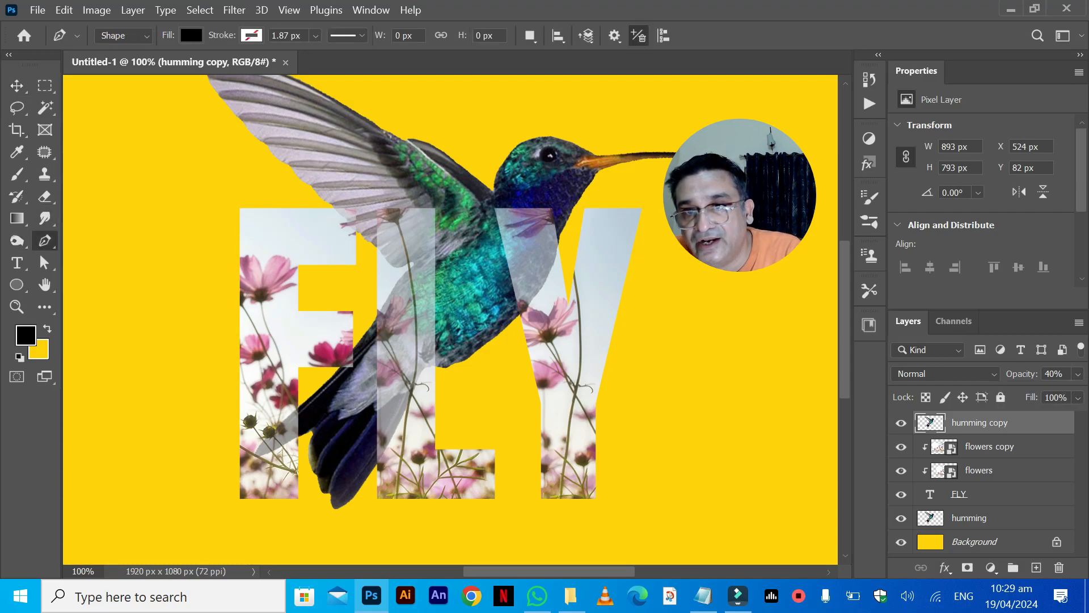
left_click(493, 209)
left_click(491, 191)
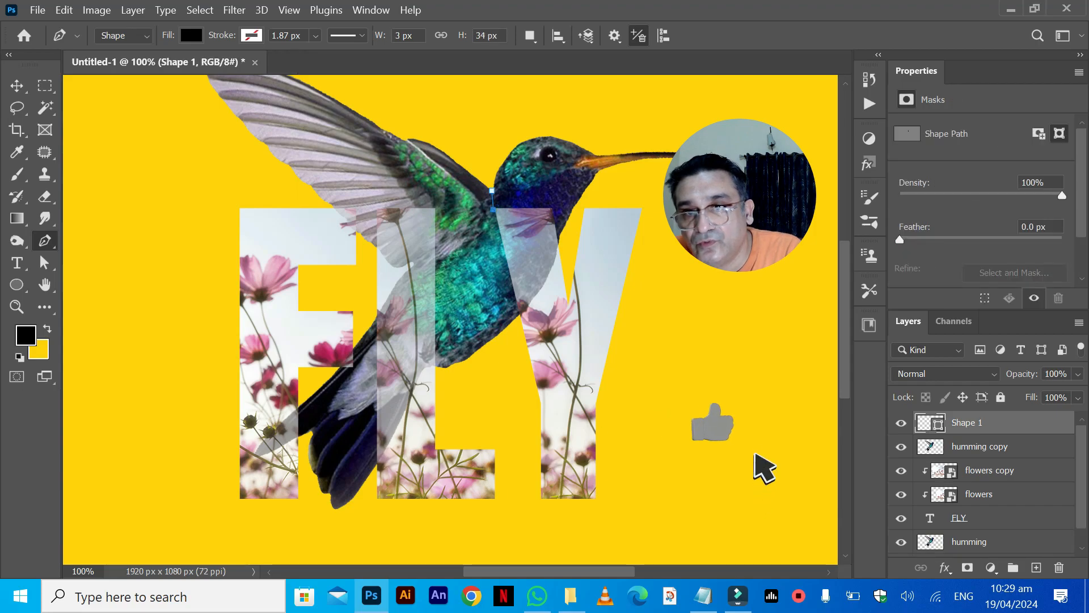
left_click(517, 316)
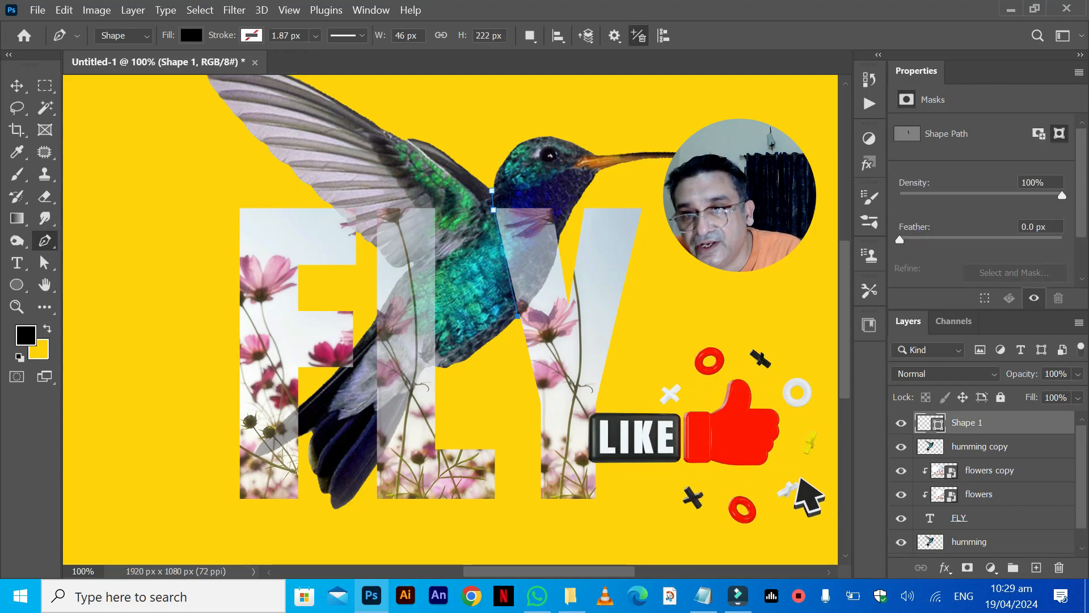
left_click_drag(534, 294, 542, 289)
left_click_drag(557, 246, 560, 240)
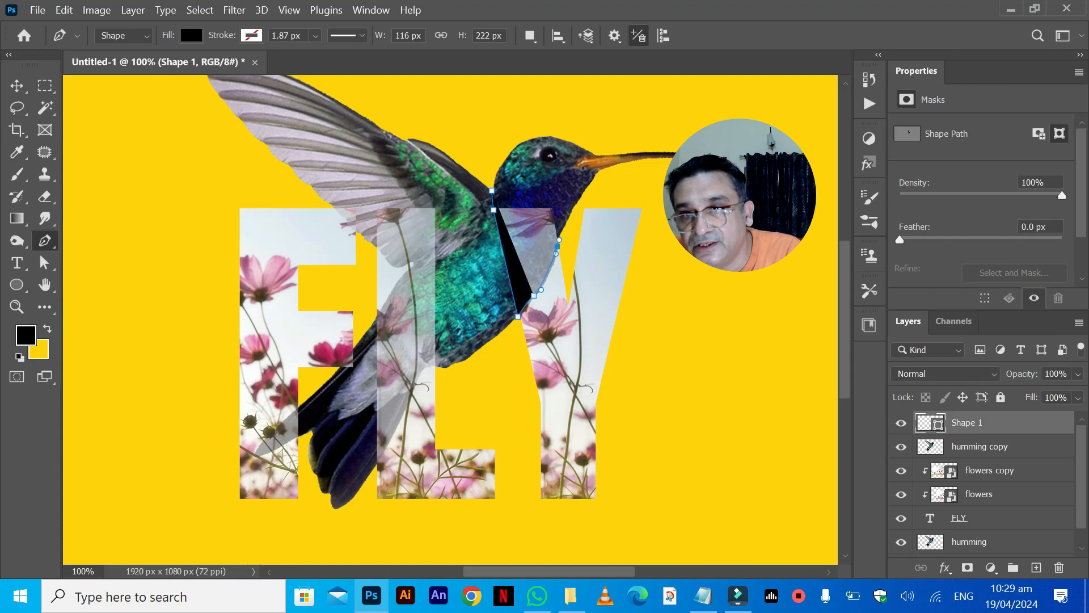
Continue the pen shape below the beak and loosely around the bird's head, closing it at the neck.
left_click(613, 180)
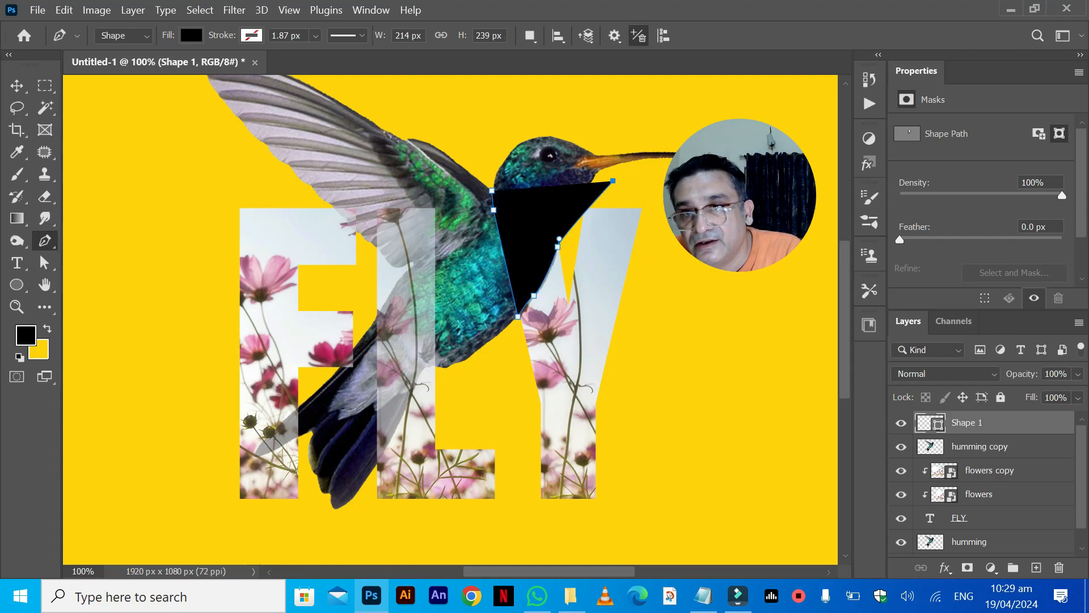
key("ctrl+z")
left_click(585, 201)
left_click(674, 177)
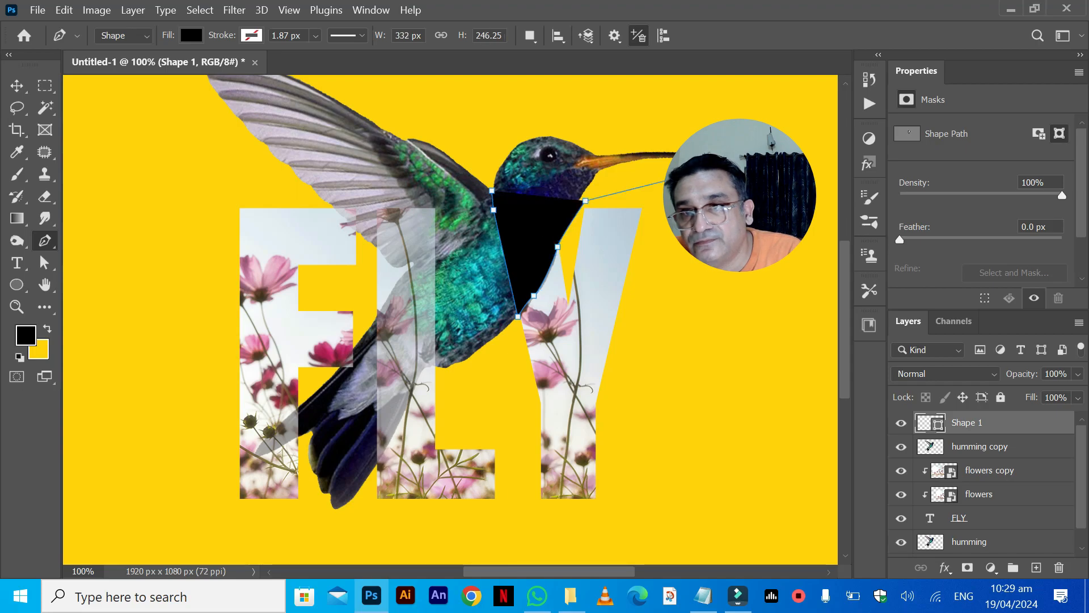
left_click(743, 142)
left_click(565, 94)
left_click(491, 112)
left_click(491, 190)
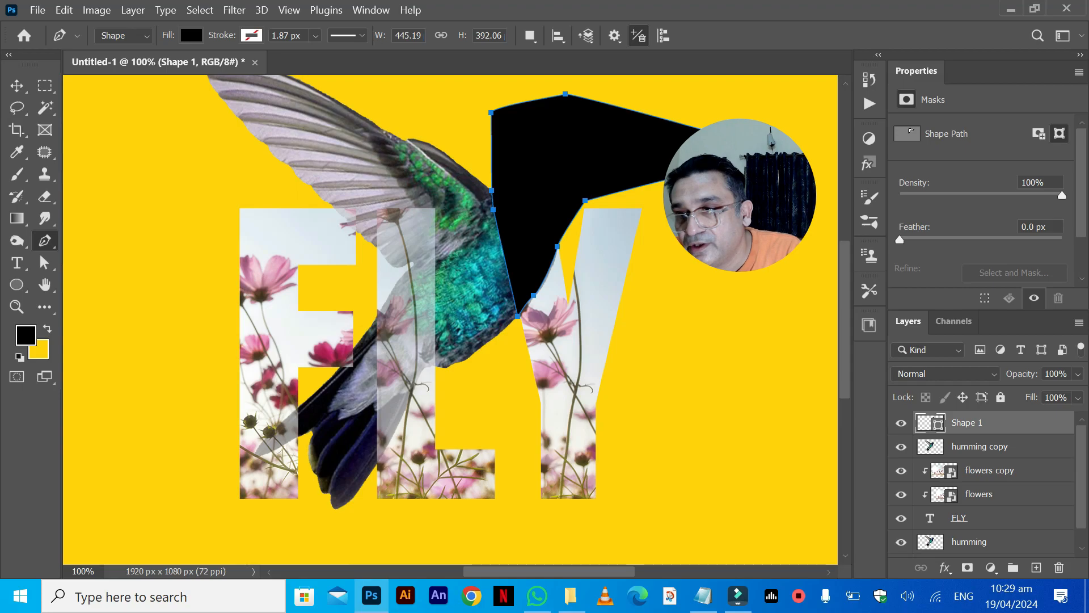
Restore the humming copy layer's opacity to 100%.
left_click(980, 447)
left_click(1078, 374)
left_click_drag(1028, 394, 1082, 393)
Using the pen shape's outline as a selection, delete the shape layer and copy the bird's head and chest to a new layer.
left_click(967, 423)
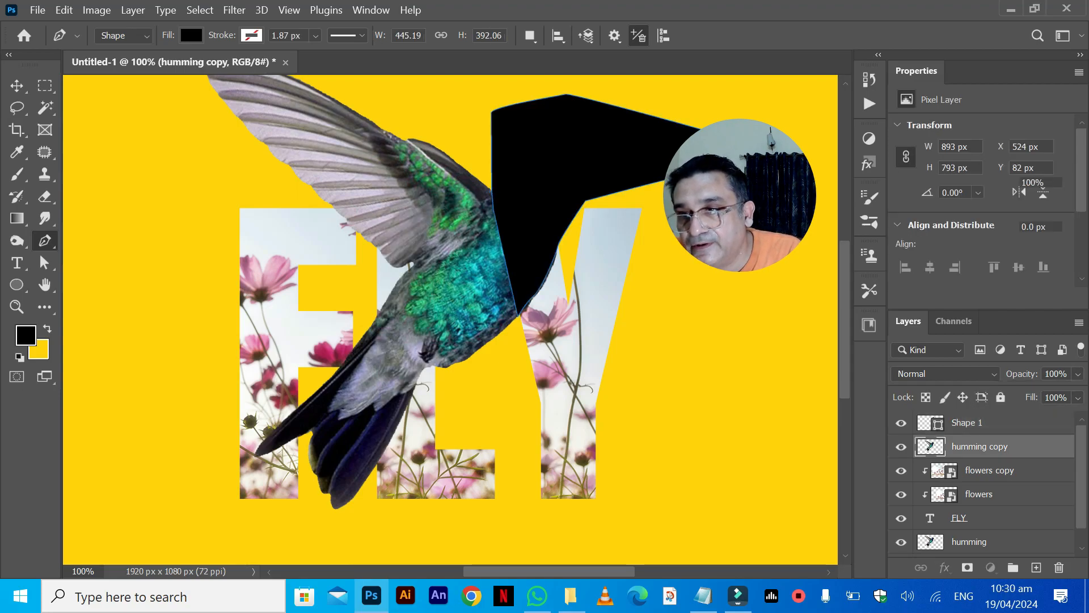
left_click(930, 423, "ctrl")
left_click(901, 423)
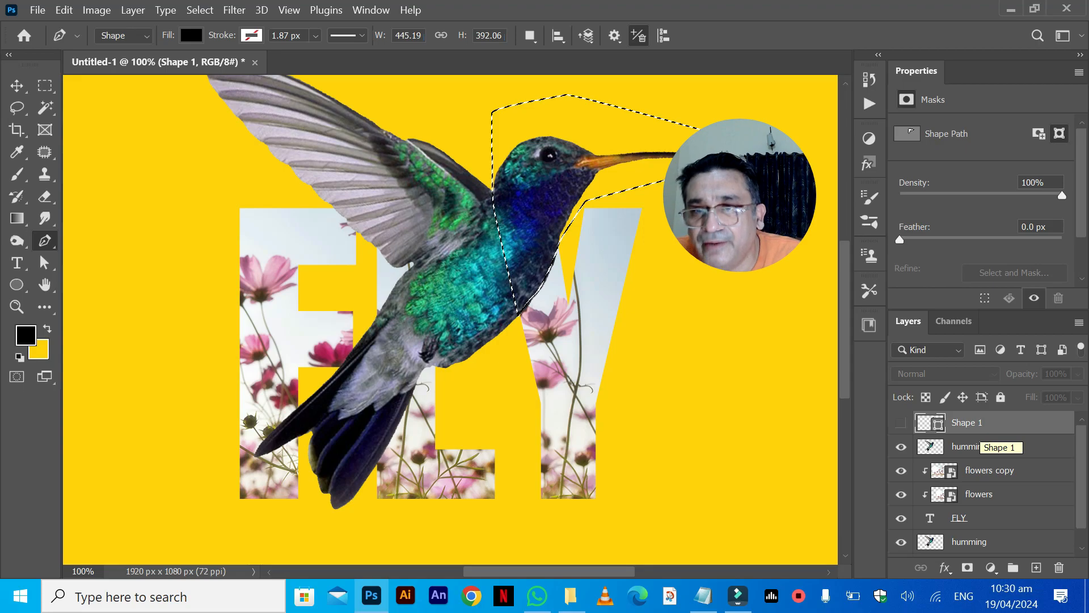
left_click_drag(980, 426, 1059, 568)
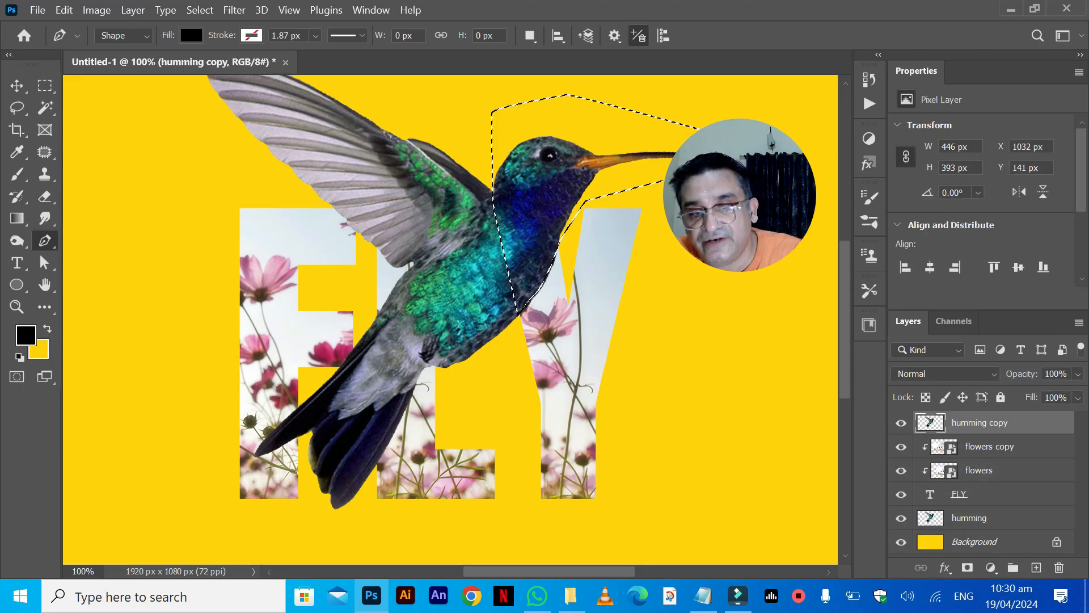
key("ctrl+j")
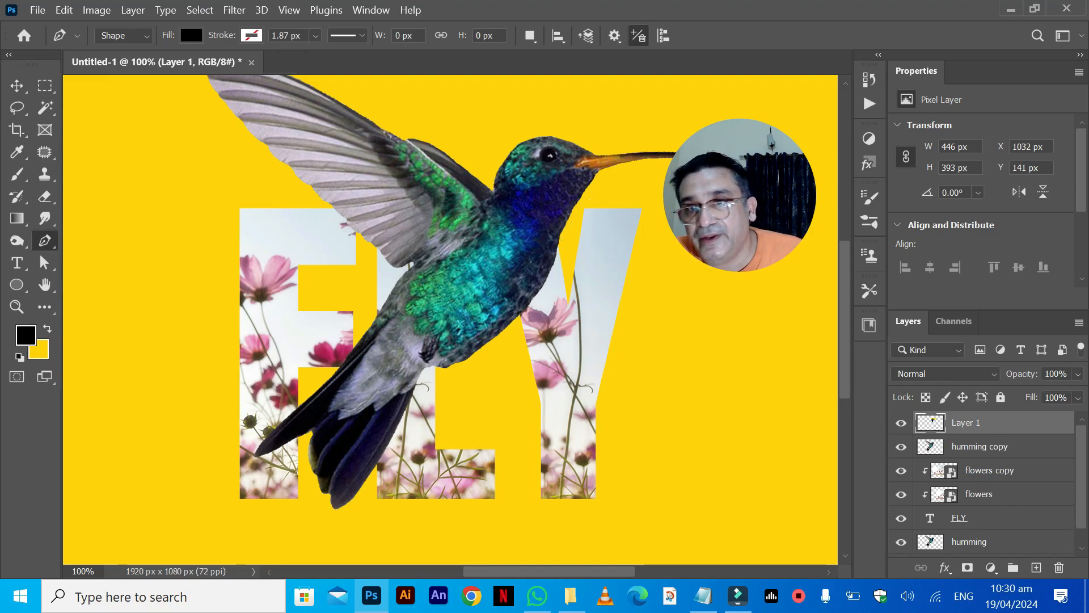
Compare the composition with the humming copy layer hidden and shown to check how the head and chest overlap the letters.
left_click(901, 446)
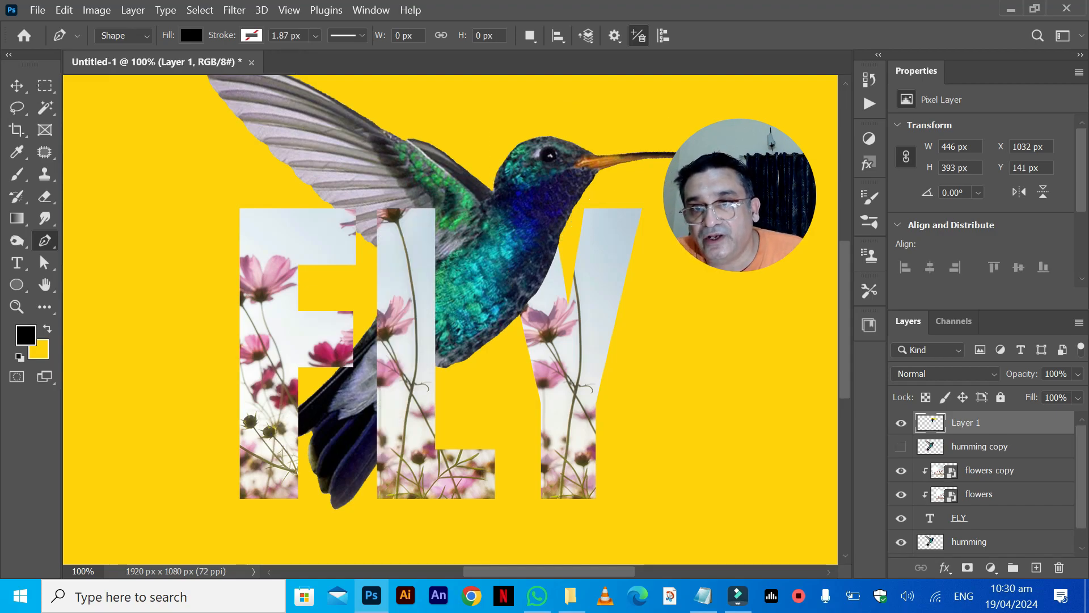
left_click(900, 446)
left_click(901, 446)
left_click(900, 446)
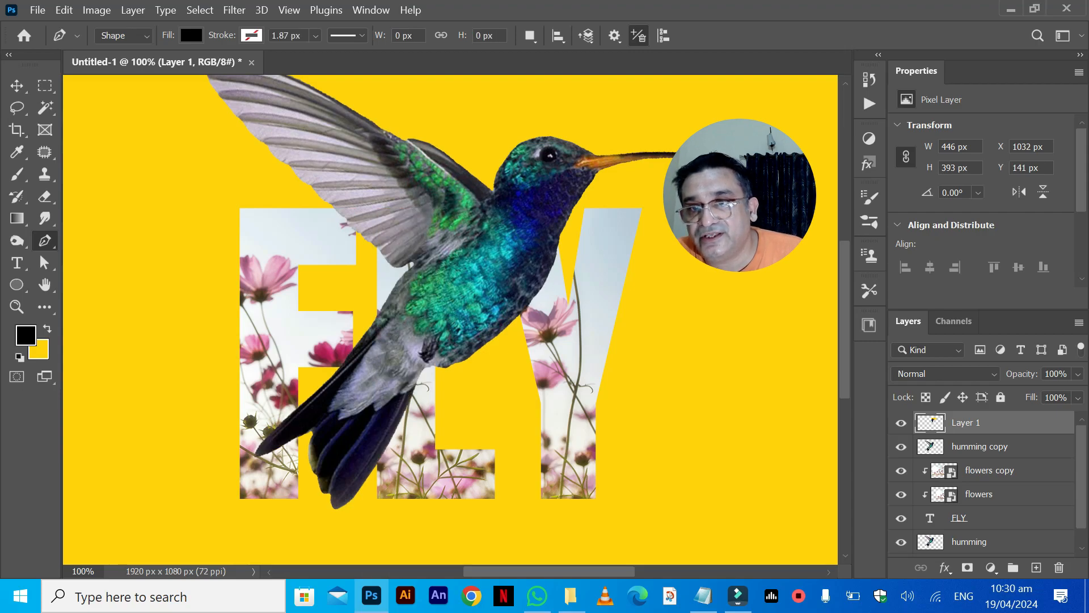
left_click(901, 447)
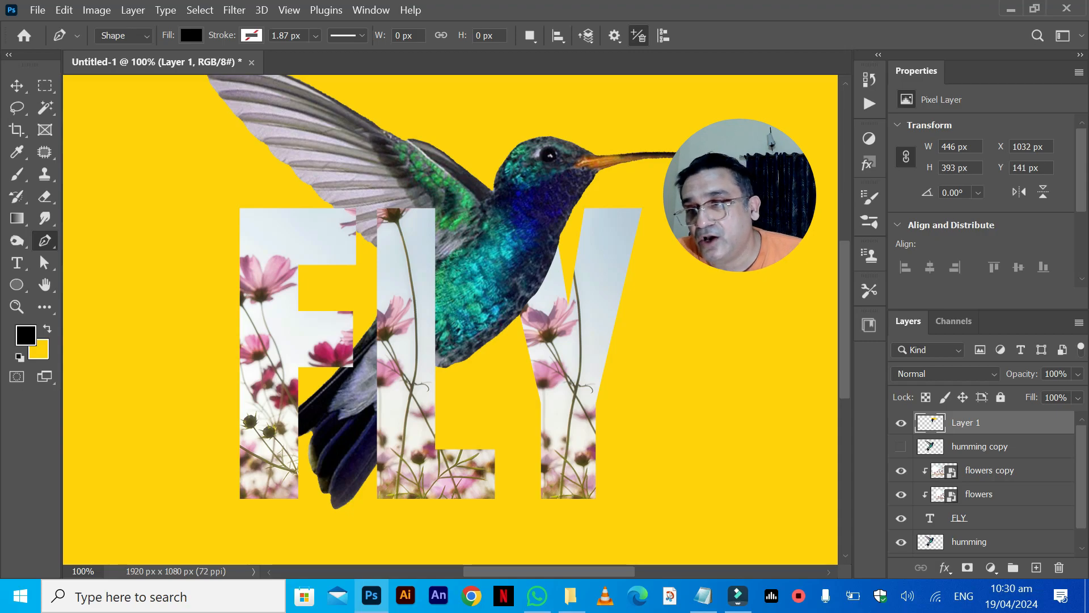
left_click(900, 447)
left_click(901, 446)
left_click(901, 446)
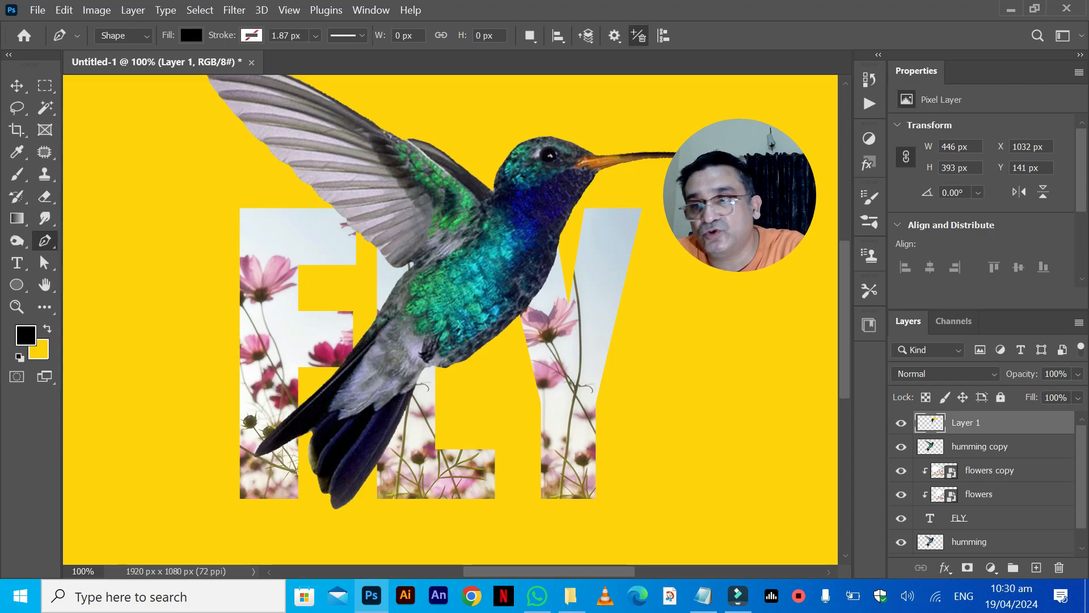
left_click(901, 446)
left_click(901, 447)
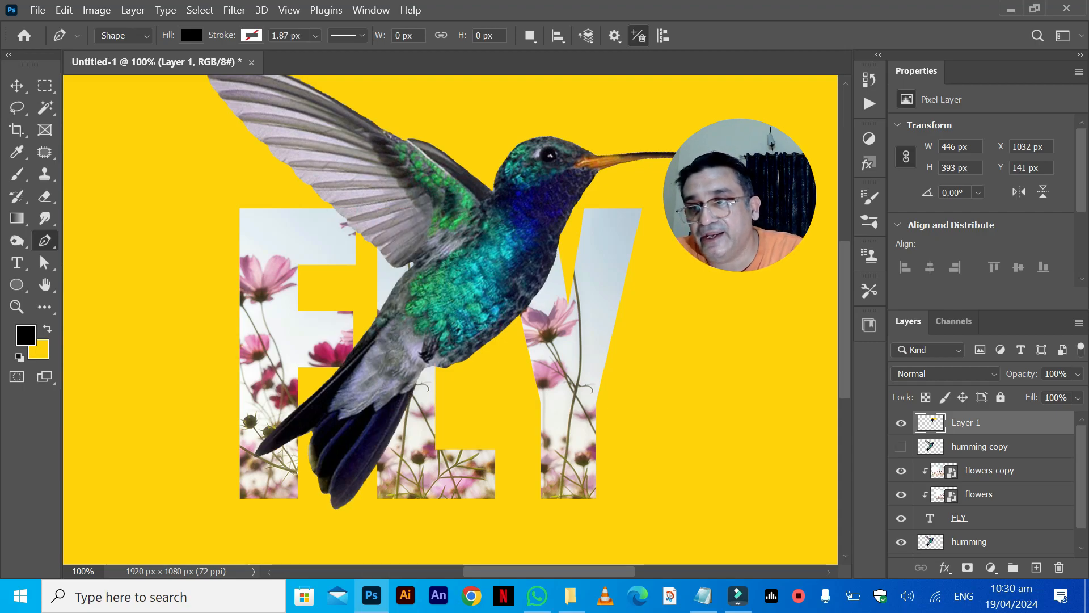
left_click(901, 447)
left_click(901, 447)
left_click(900, 447)
left_click(901, 446)
left_click(901, 446)
Undo back to the pen shape over the bird's head and lower that shape layer's opacity to 39%.
key("Delete")
key("ctrl+z")
key("ctrl+z")
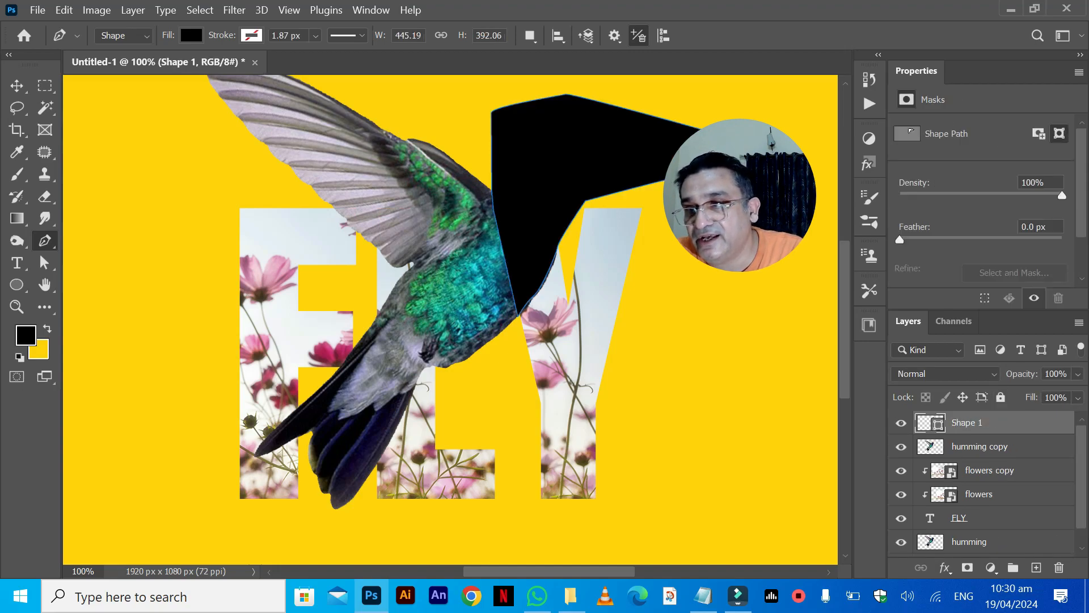
left_click(1077, 373)
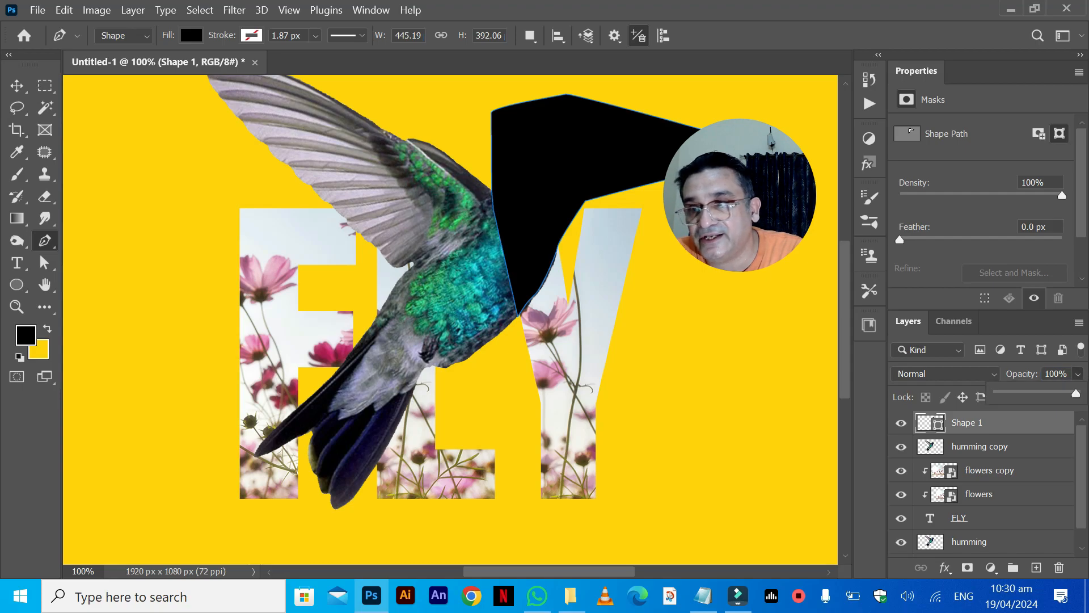
left_click_drag(1076, 393, 1027, 393)
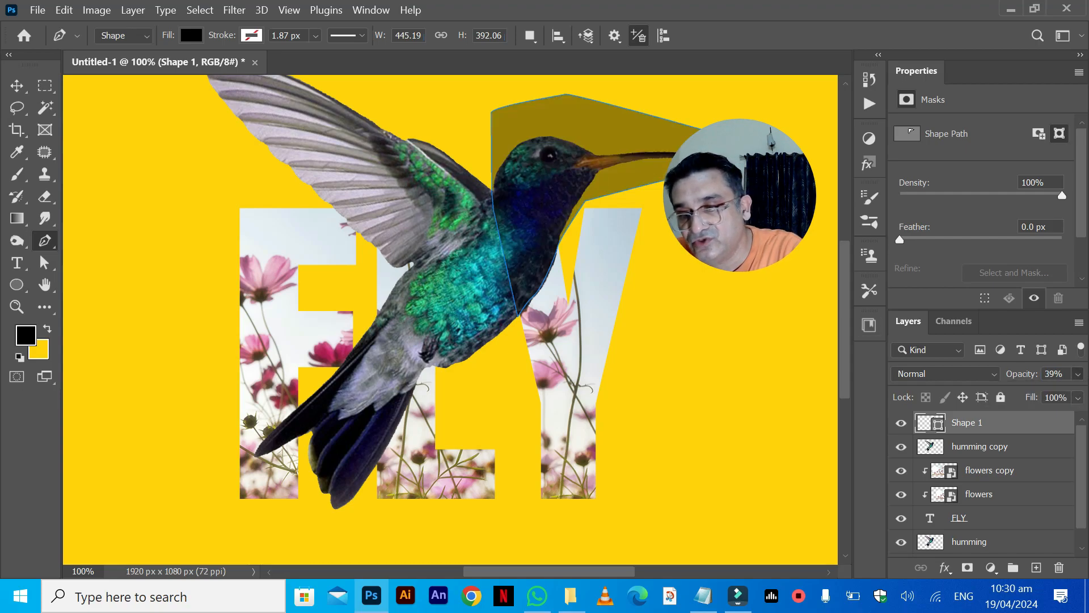
With the Direct Selection tool, refine the pen shape's curve along the chest at the Y and raise its corner point below the beak.
key("ctrl+plus")
key("ctrl+plus")
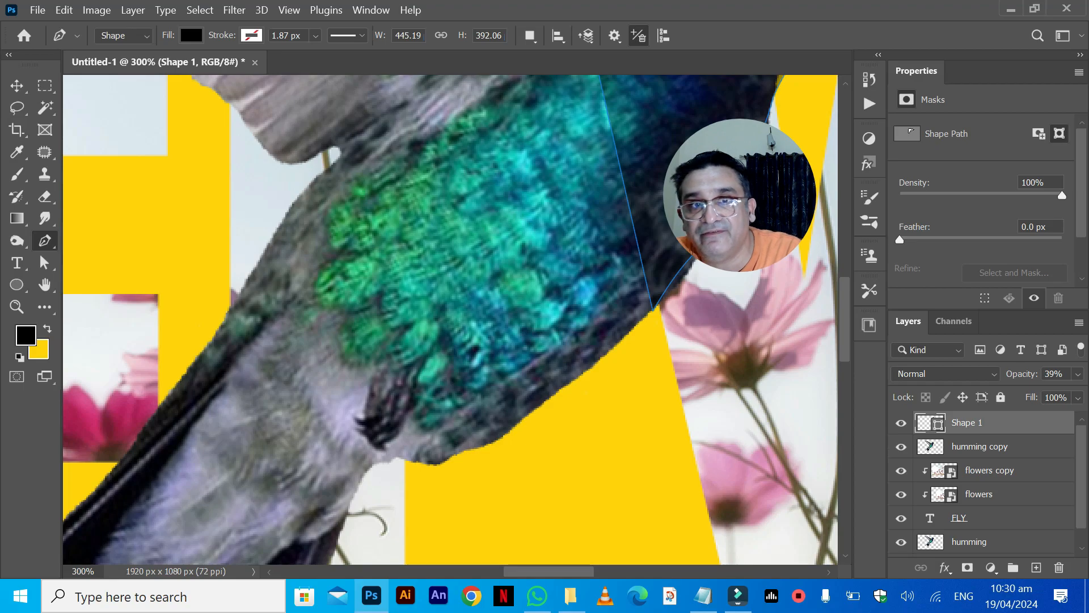
left_click(44, 263)
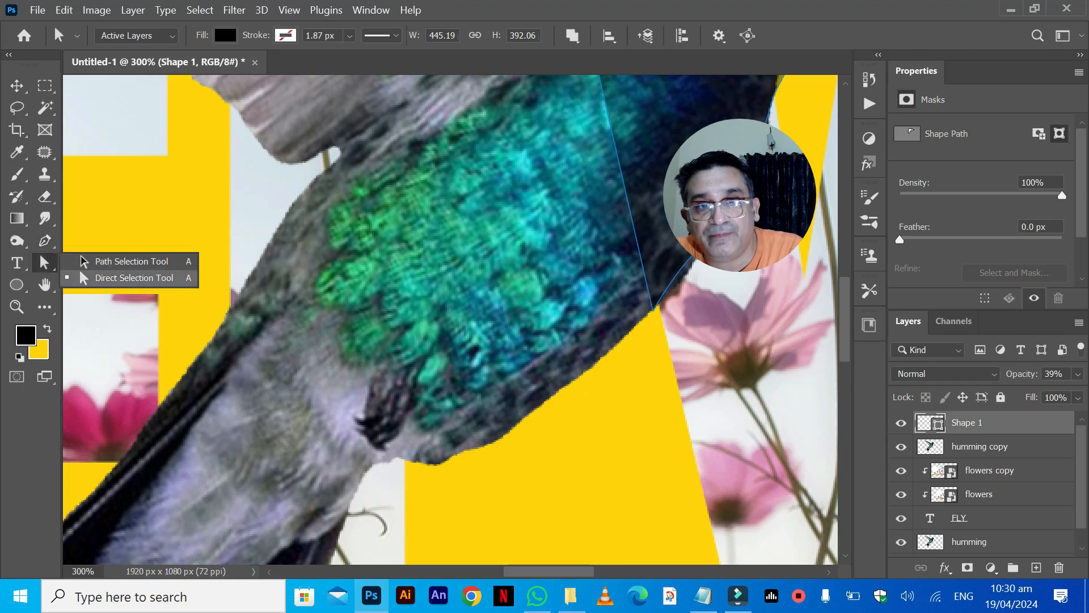
left_click(134, 278)
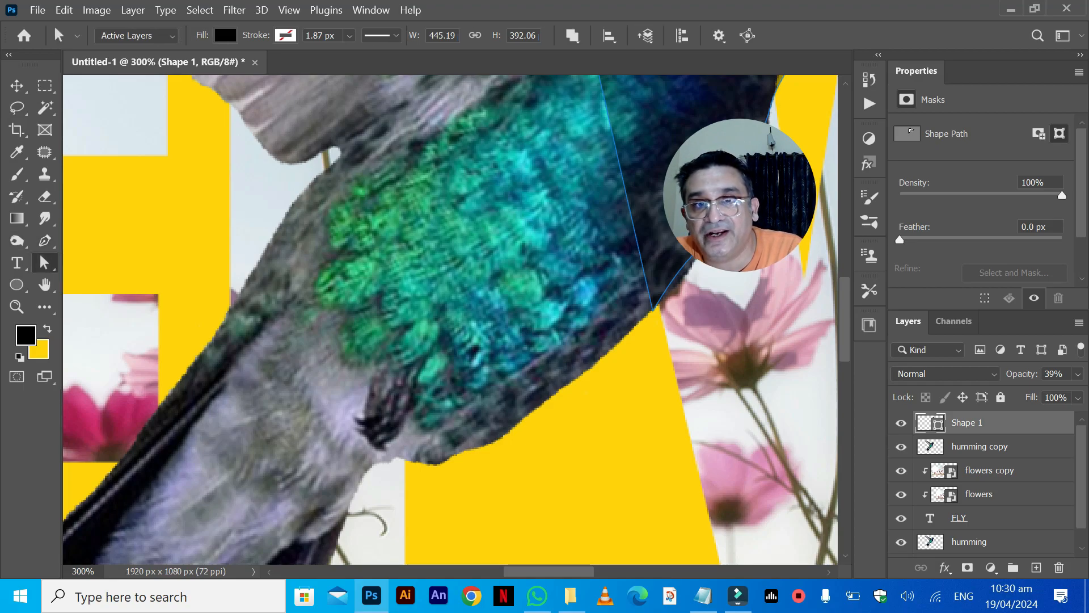
left_click(672, 282)
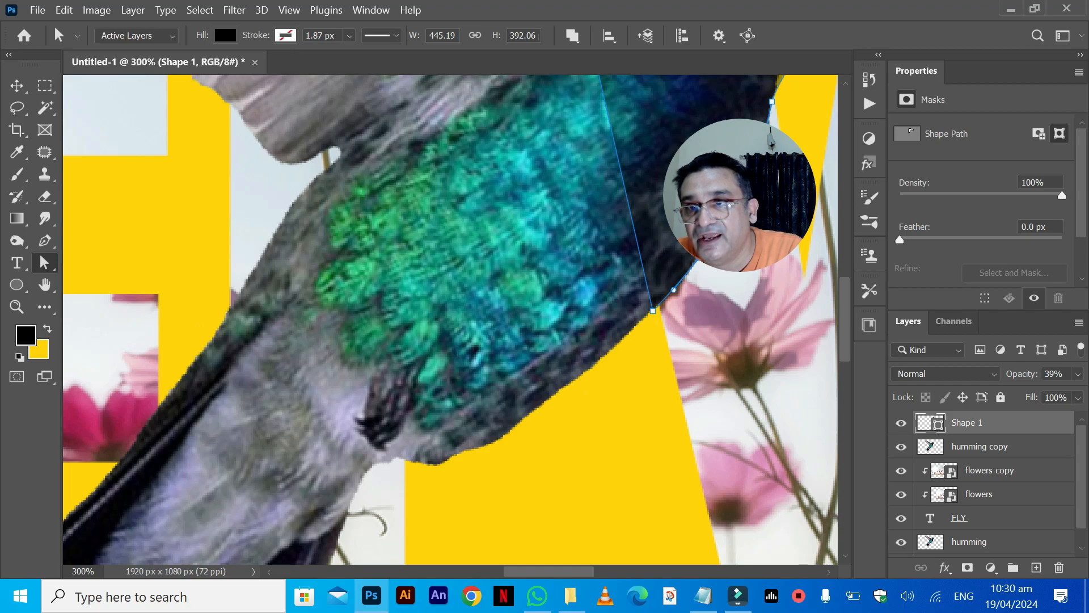
left_click_drag(698, 258, 455, 506)
left_click_drag(534, 324, 536, 301)
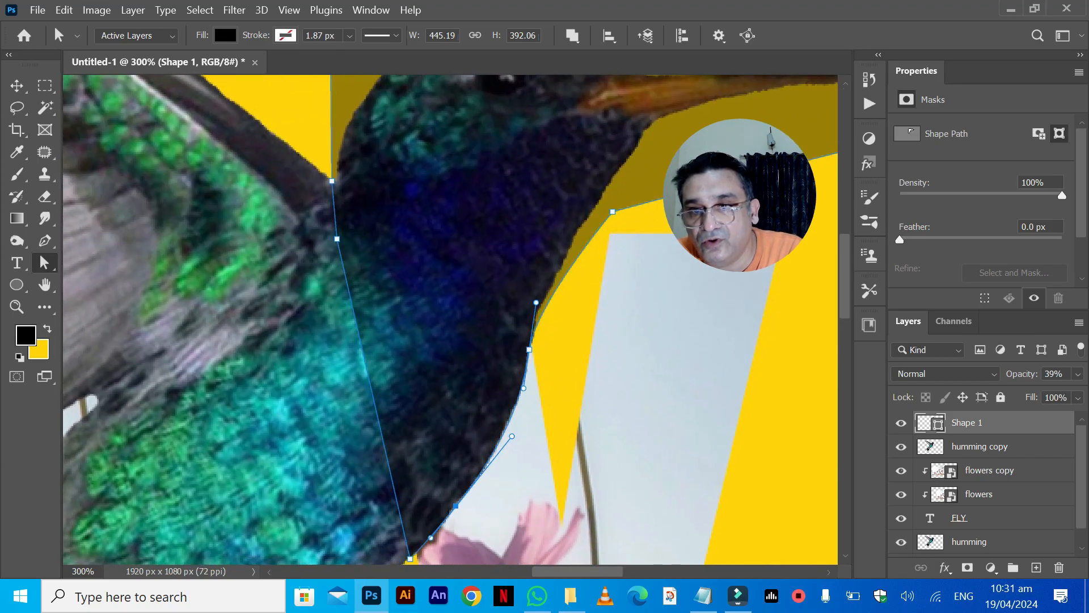
left_click_drag(613, 211, 613, 196)
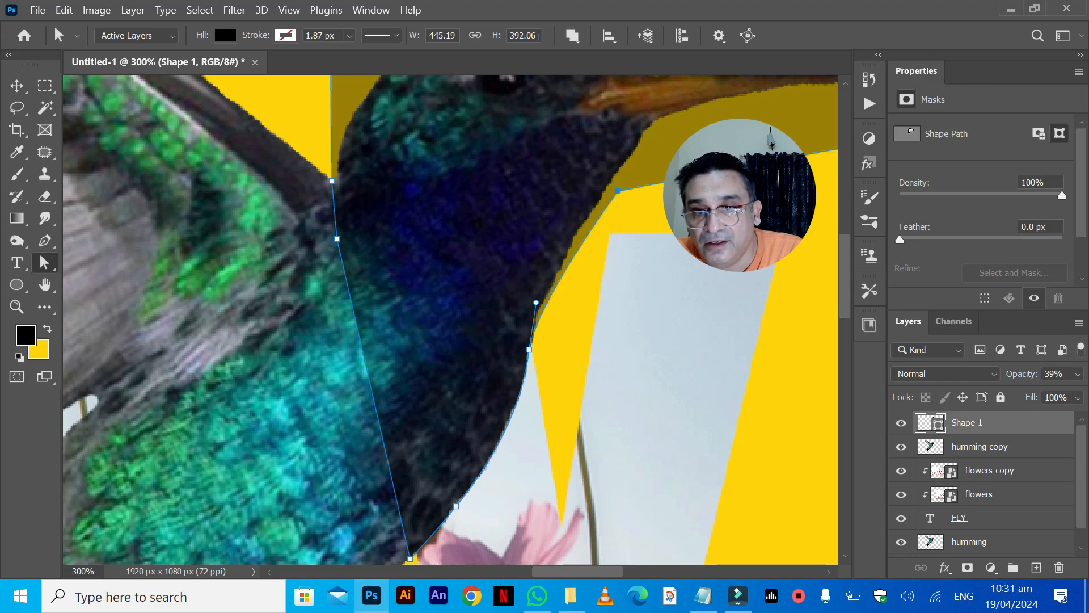
Nudge the pen shape's lowest anchor point and adjust the chest curve's handle to fit the bird's edge over the Y.
left_click_drag(414, 521, 506, 315)
left_click_drag(502, 352, 498, 353)
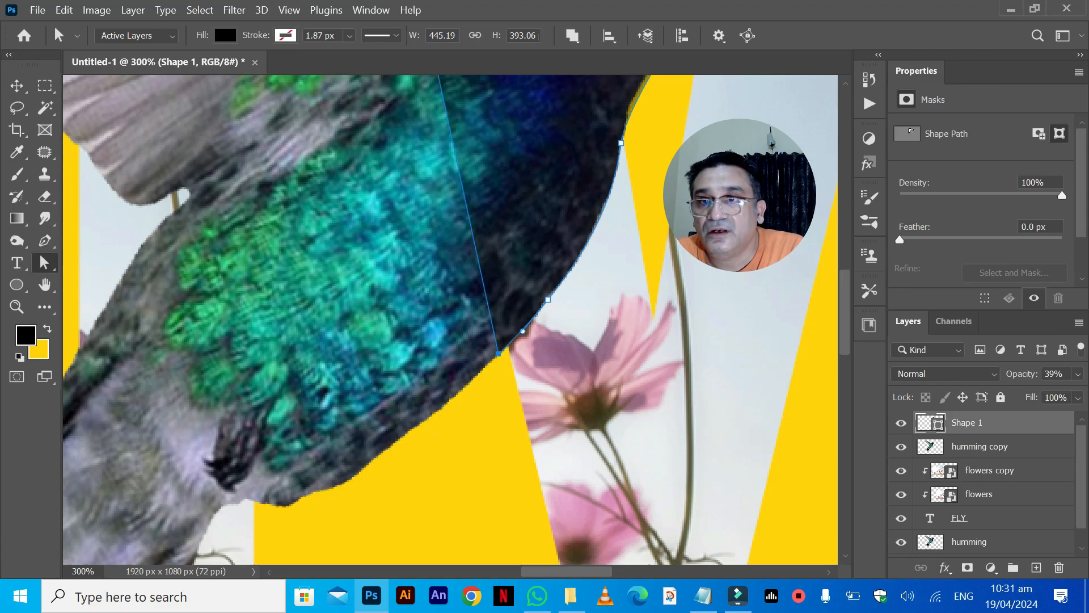
left_click(592, 233)
left_click_drag(603, 230, 602, 227)
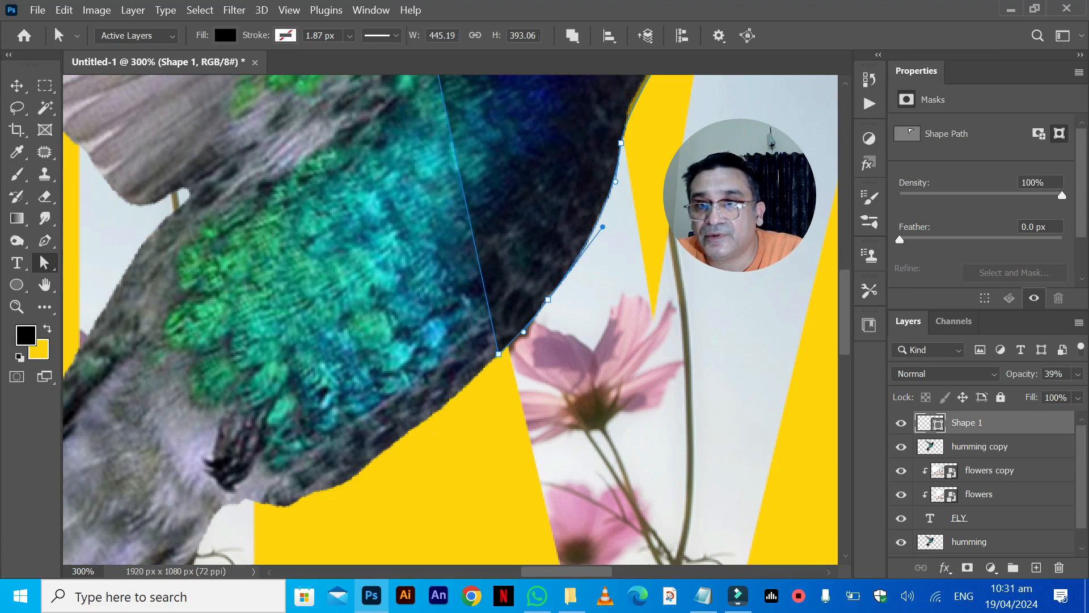
Load the pen shape as a selection, delete the shape layer, and copy the bird's head and chest from humming copy to a new layer.
left_click(930, 423, "ctrl")
key("ctrl+minus")
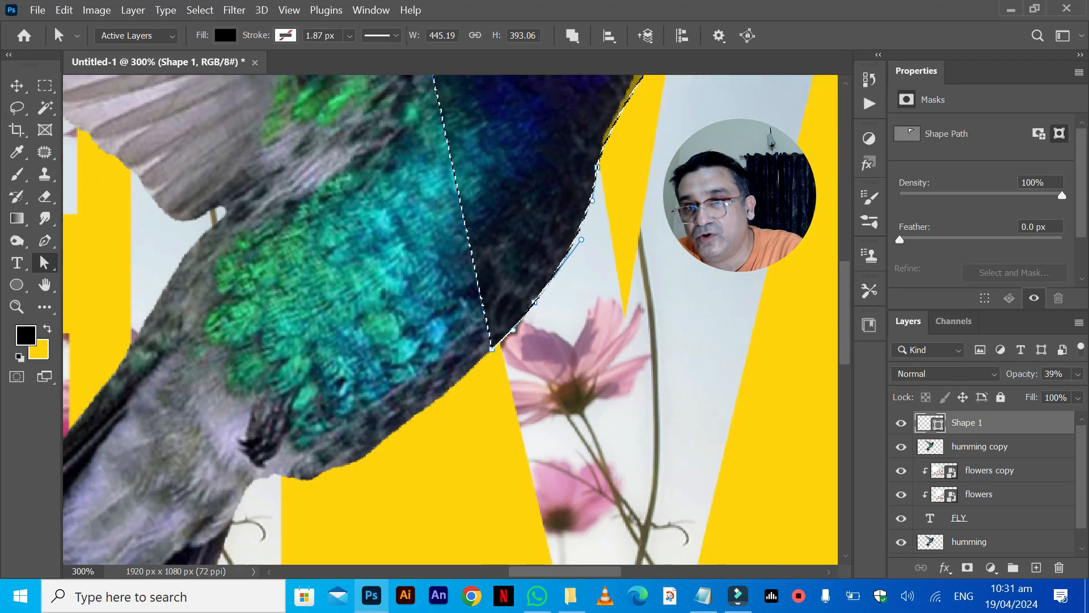
key("ctrl+minus")
left_click_drag(1012, 427, 1058, 566)
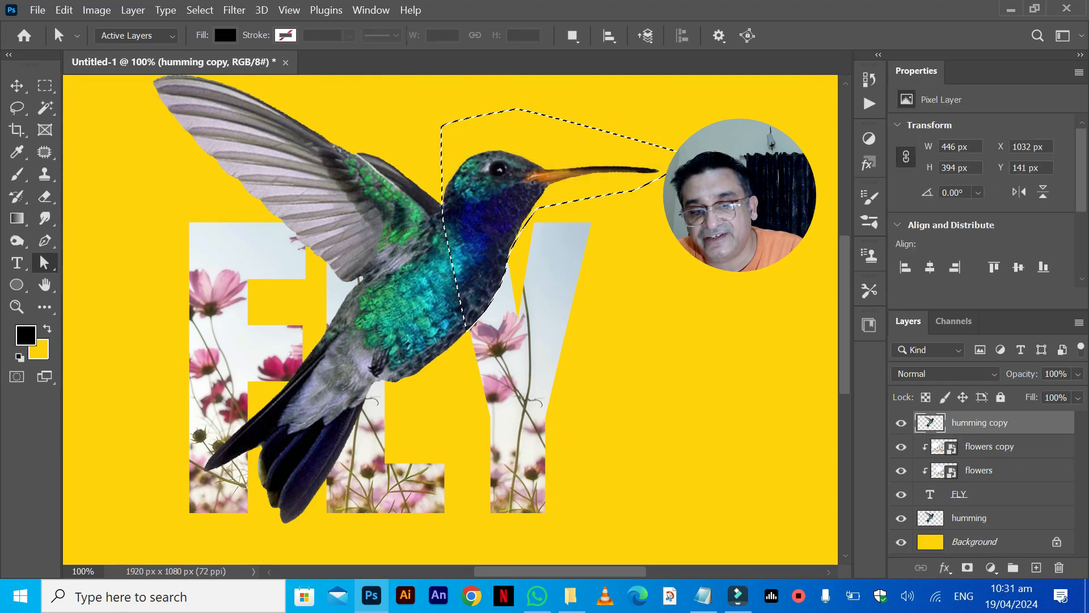
key("ctrl+j")
left_click(901, 447)
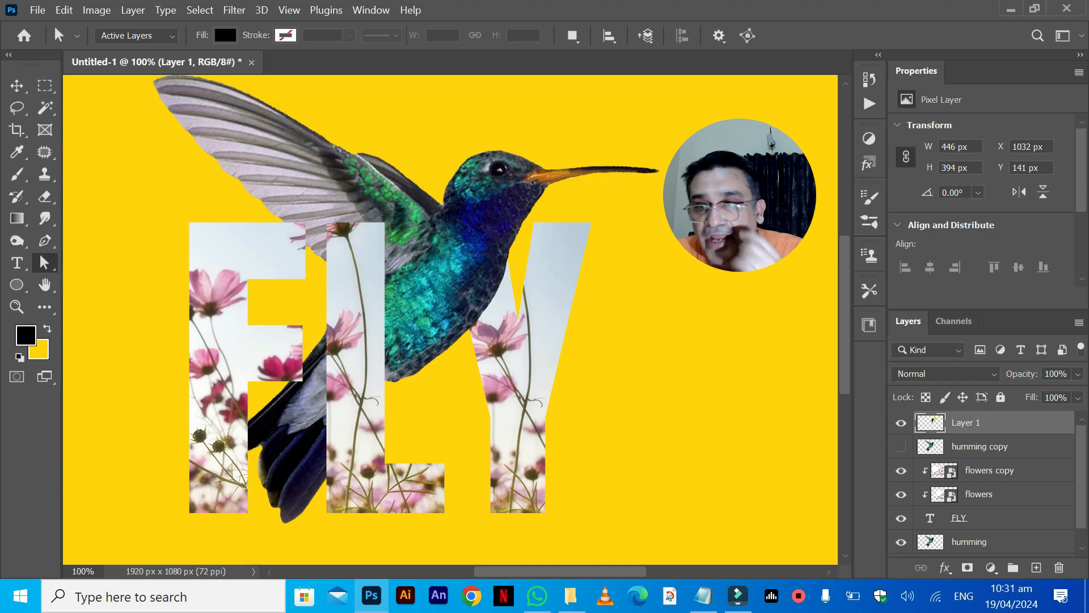
left_click(900, 447)
Lower the humming copy layer's opacity to 38%.
left_click(980, 447)
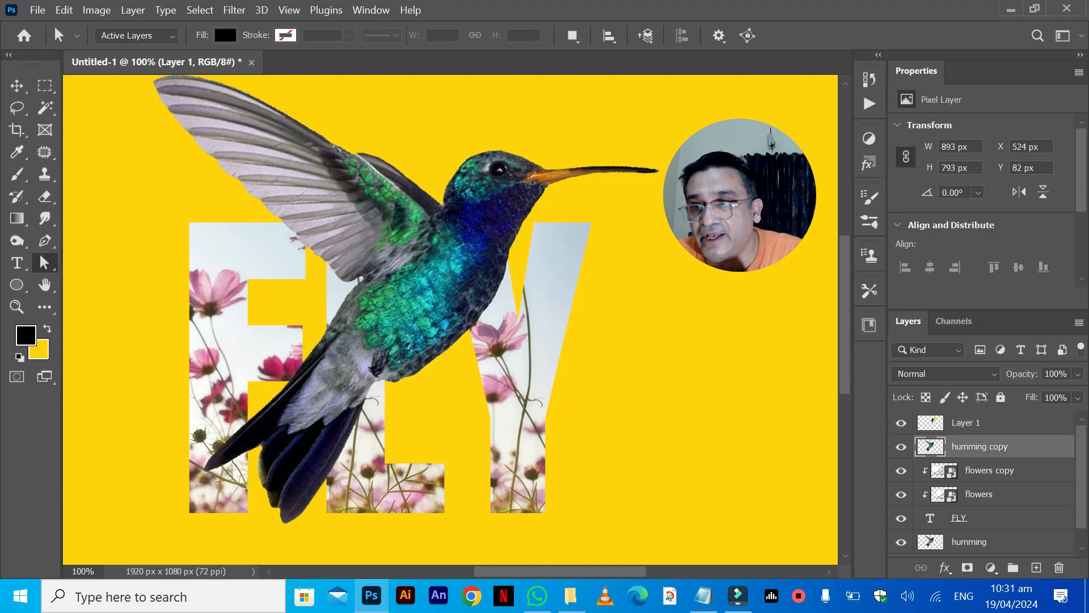
left_click(1078, 374)
left_click_drag(1080, 393, 1027, 393)
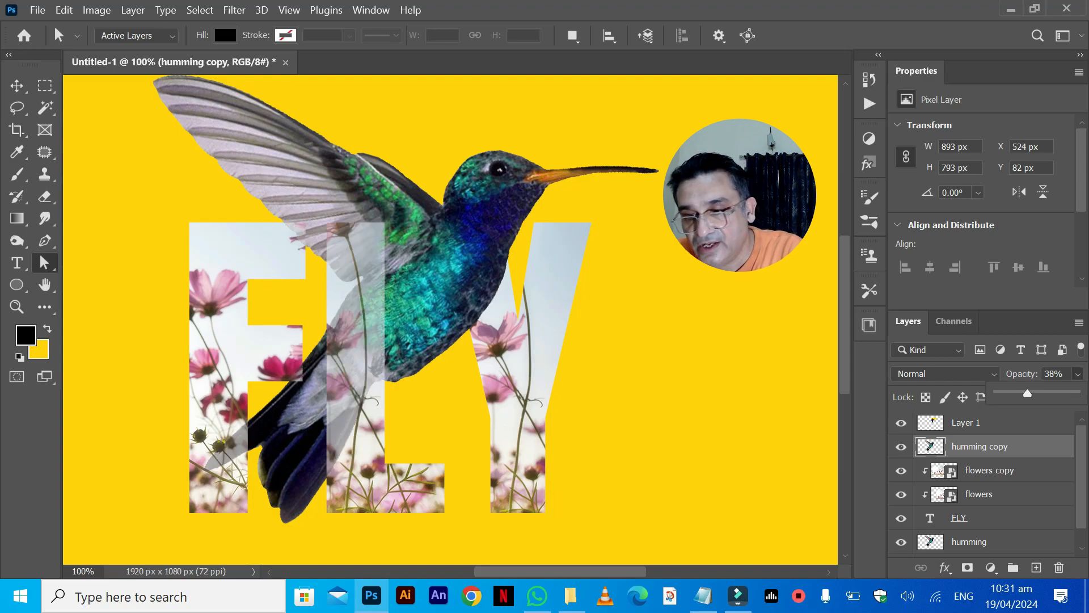
Start a Pen tool shape on the tail's upper edge beside the F, tracing around the outermost feather tip back to the notch.
key("ctrl+plus")
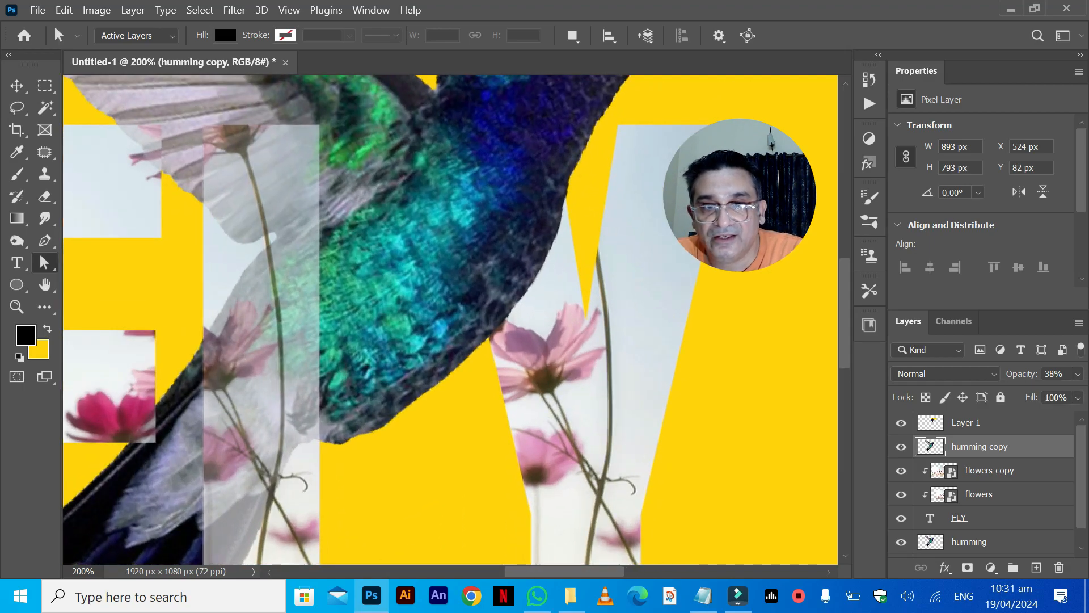
left_click_drag(306, 448, 593, 265)
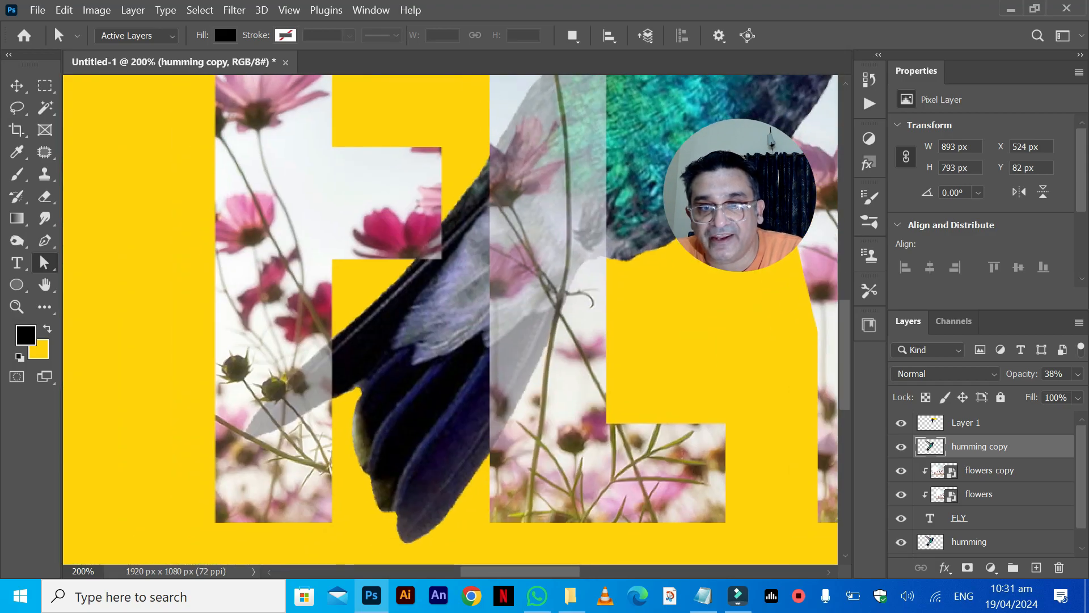
key("p")
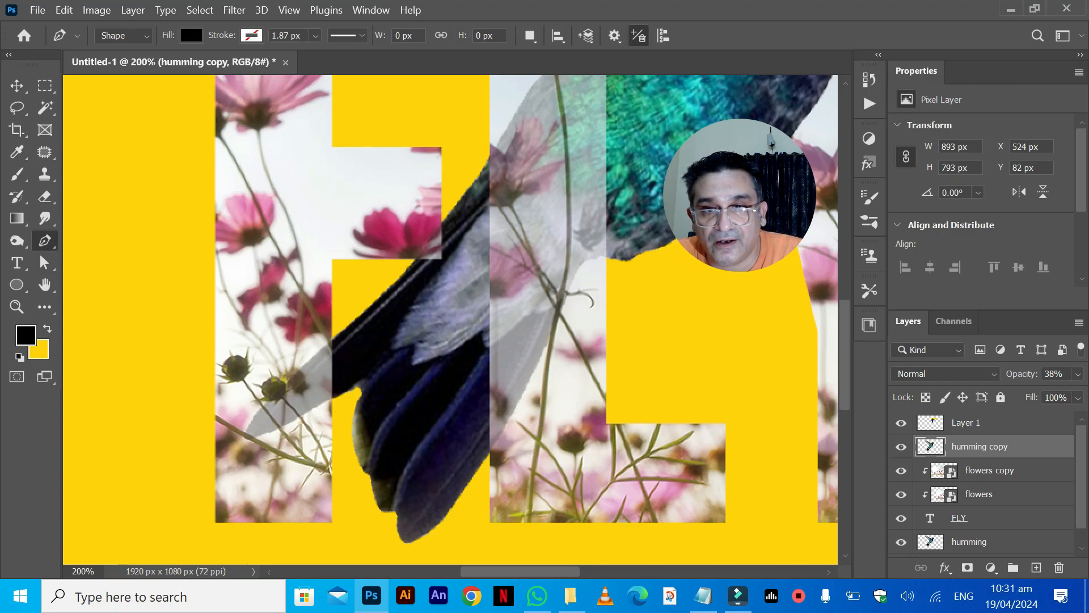
left_click(342, 329)
left_click_drag(254, 412, 286, 426)
key("ctrl+z")
left_click(243, 437)
left_click(271, 431)
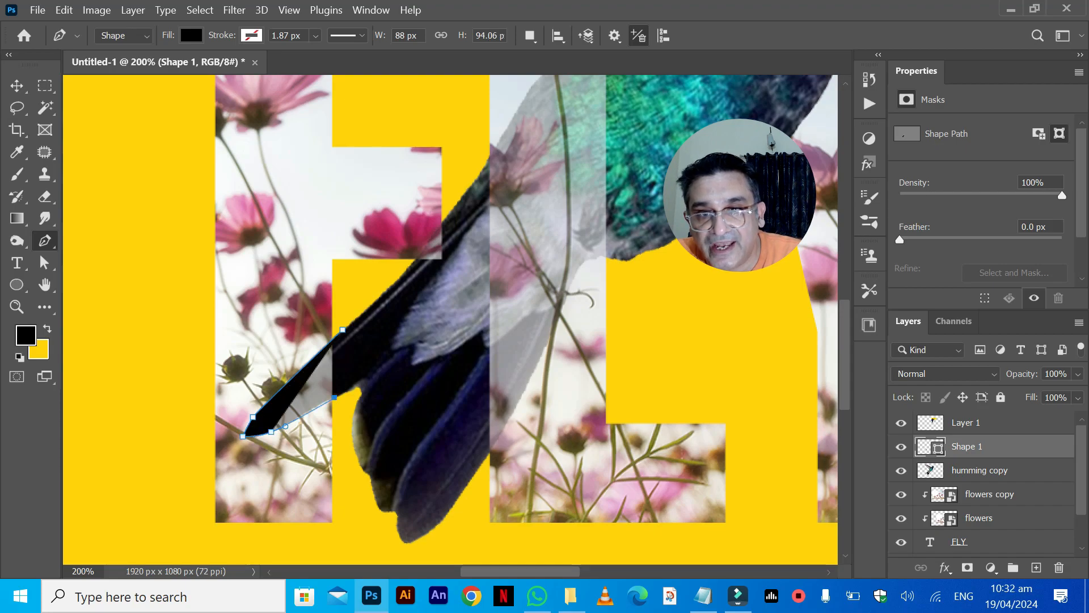
left_click(335, 397)
left_click(358, 384)
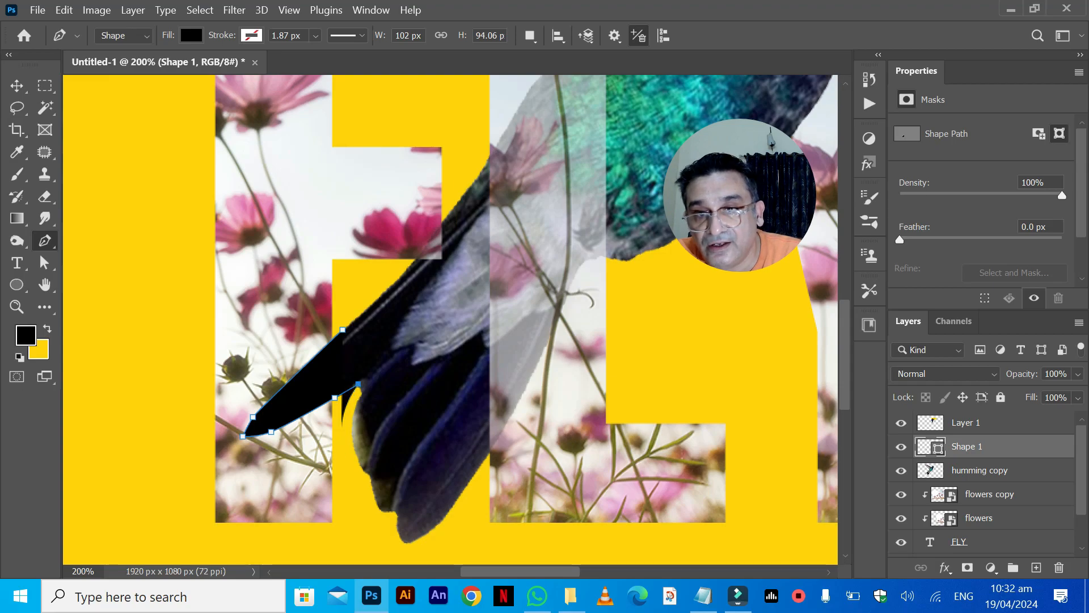
Continue the pen shape from the notch down the outer edge of the next tail feather.
left_click(361, 394)
left_click_drag(351, 433, 354, 445)
left_click(360, 469)
left_click(368, 480)
key("ctrl+z")
left_click(370, 480)
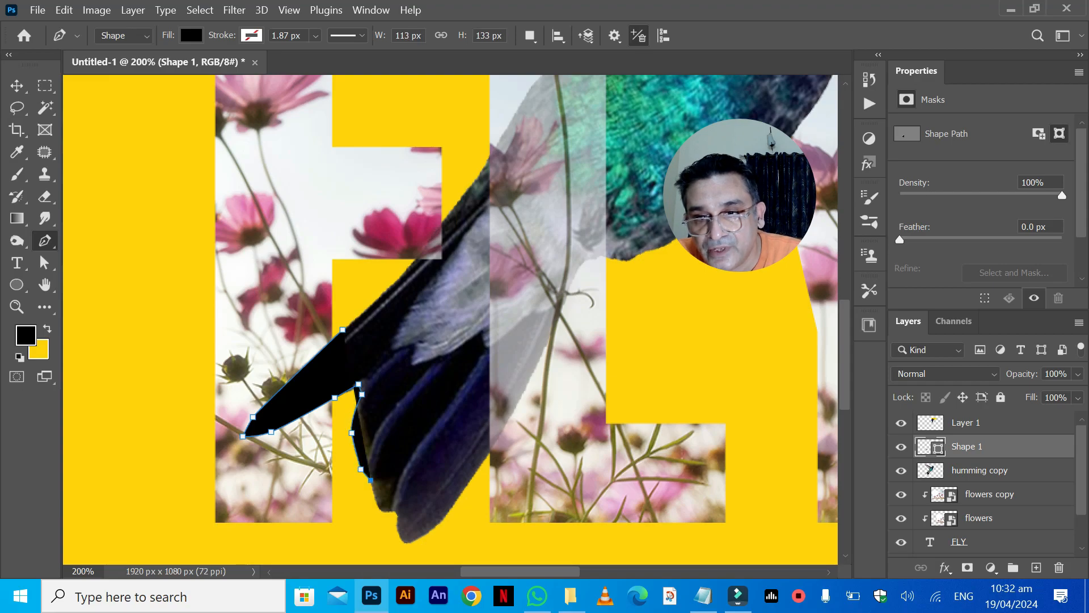
Trace the pen shape around the lower tail feather tips and up to the L's left edge.
left_click(379, 510)
left_click(396, 513)
left_click_drag(401, 539, 407, 542)
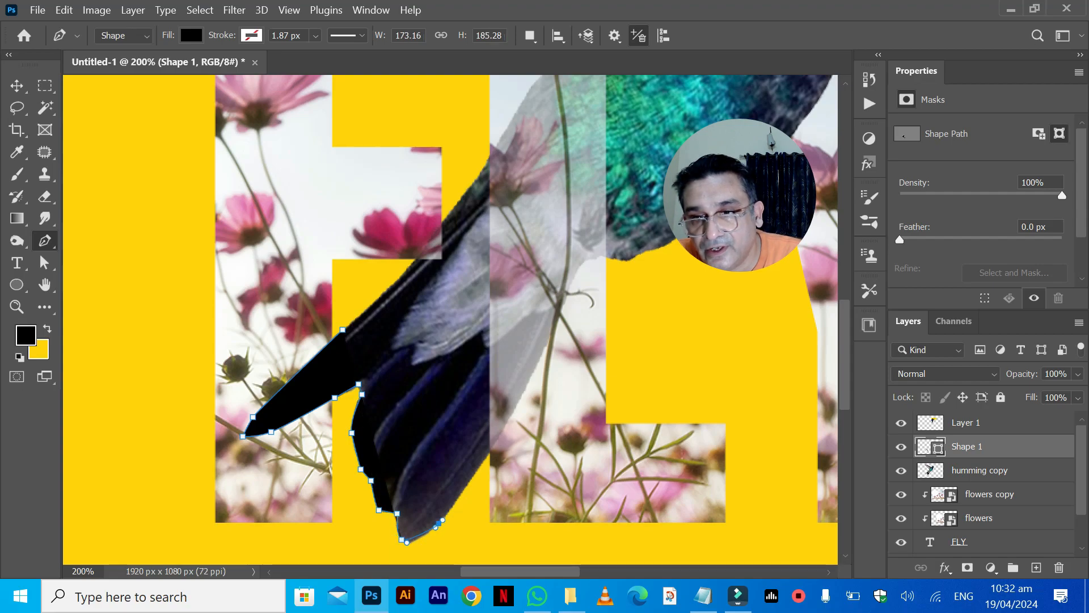
left_click(413, 543)
left_click(434, 527)
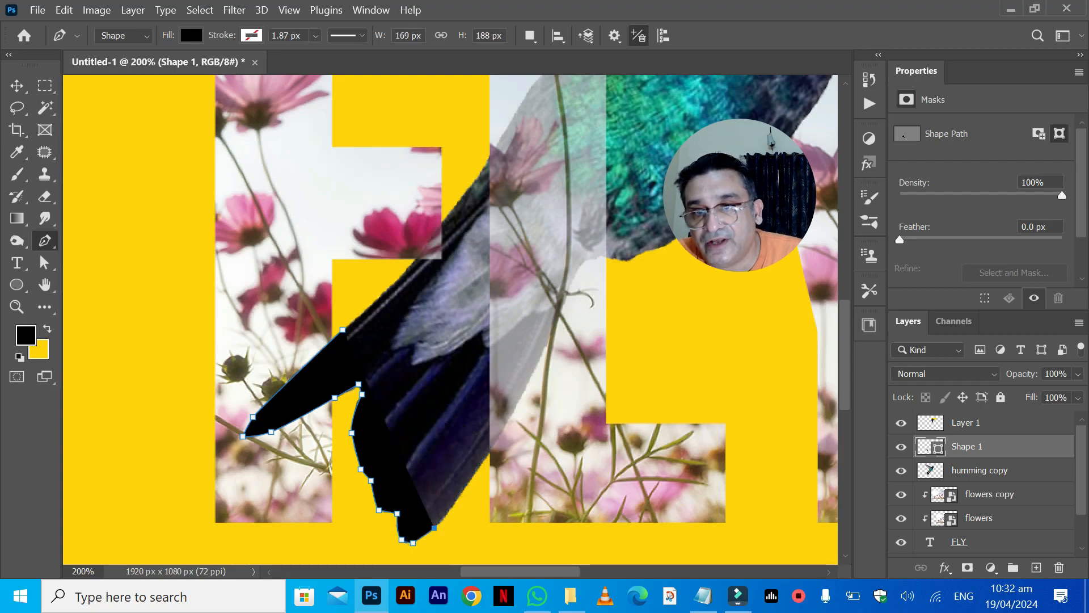
left_click(487, 456)
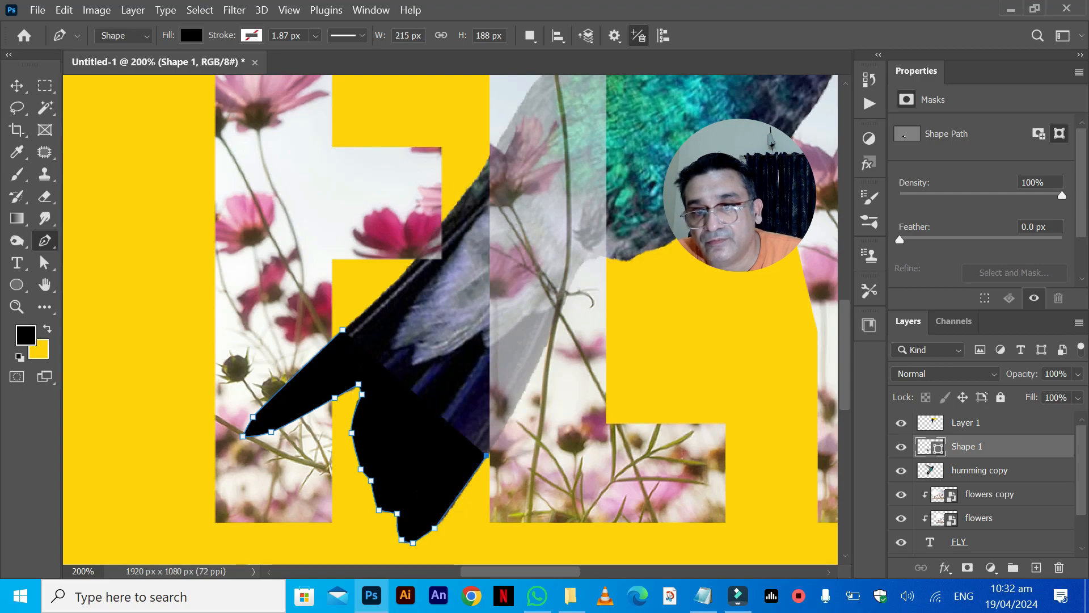
Extend the pen shape up the tail's inner edge across the L and over the tail's base to its upper edge beside the L.
left_click_drag(487, 455, 449, 548)
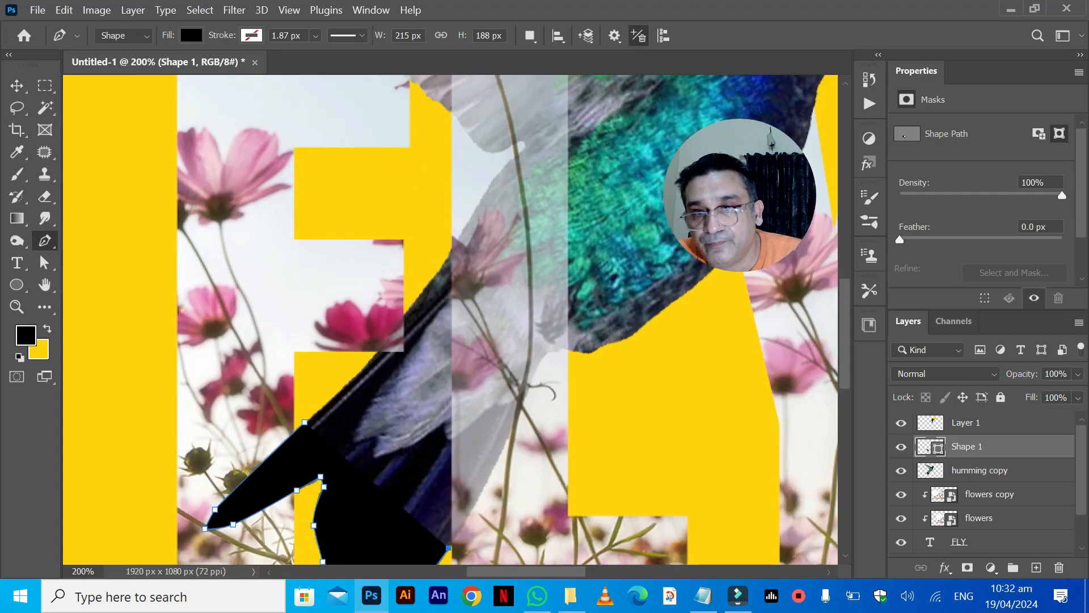
left_click_drag(525, 393, 538, 344)
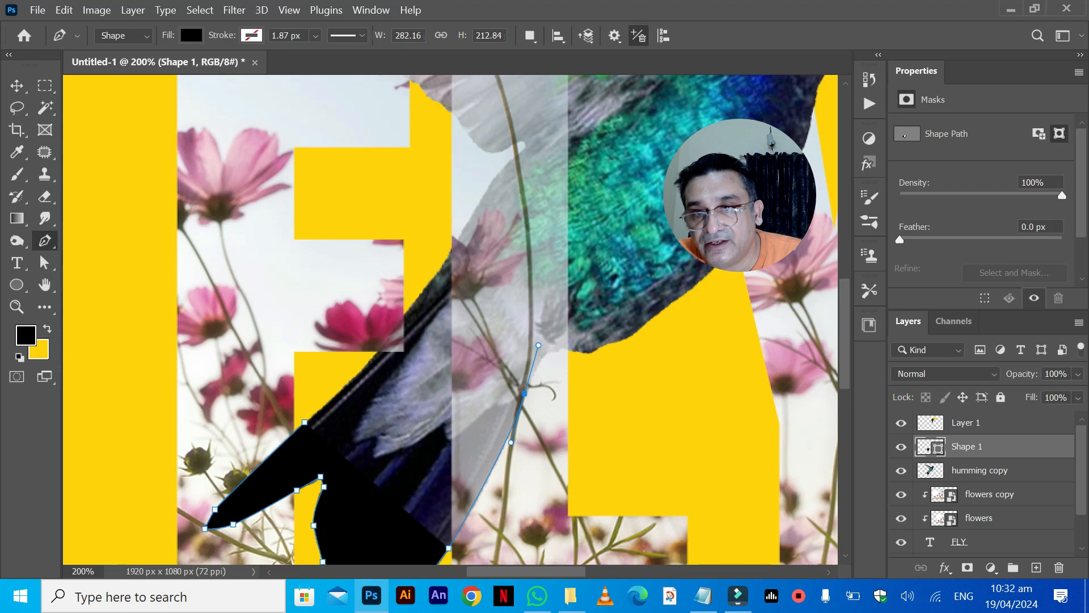
left_click(543, 353)
left_click(563, 348)
left_click_drag(562, 348, 556, 410)
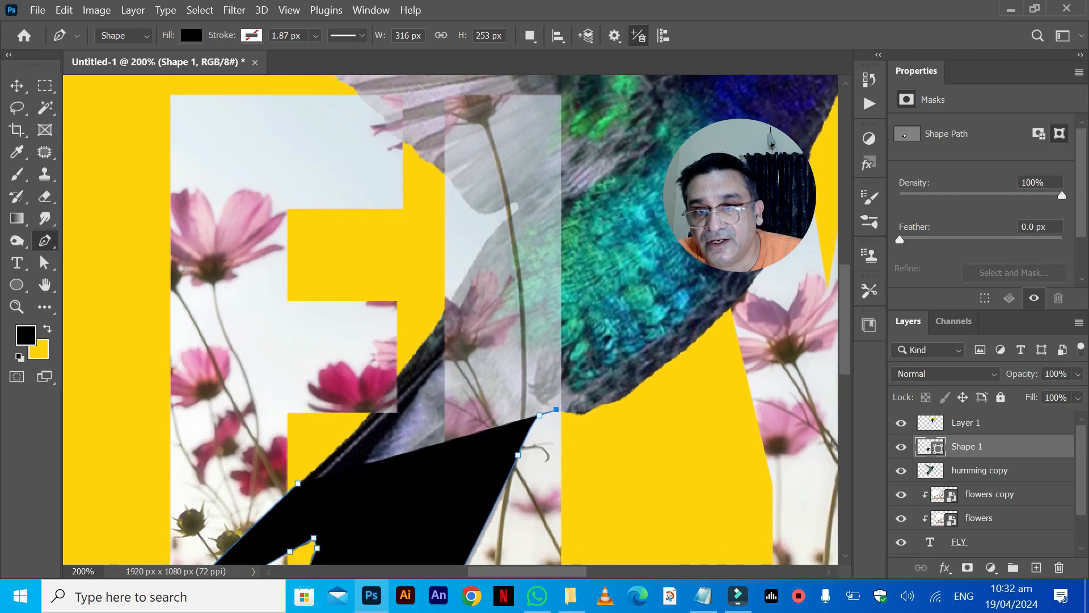
left_click(441, 324)
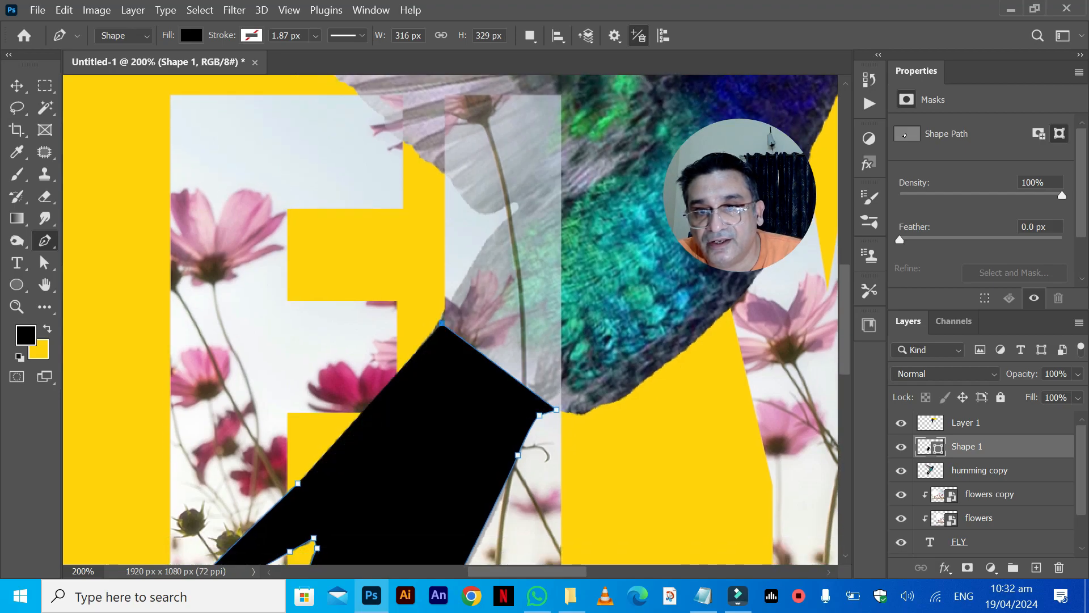
key("ctrl+z")
left_click(437, 324)
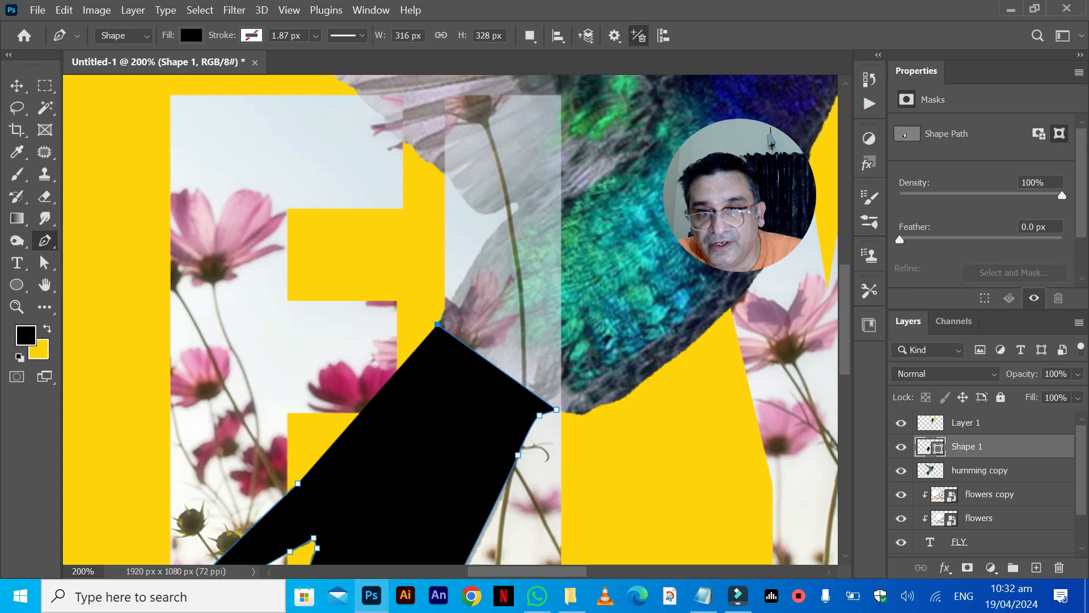
Set the Shape 1 layer's fill to 0% and close the path along the tail's upper edge at its starting point.
left_click(1078, 398)
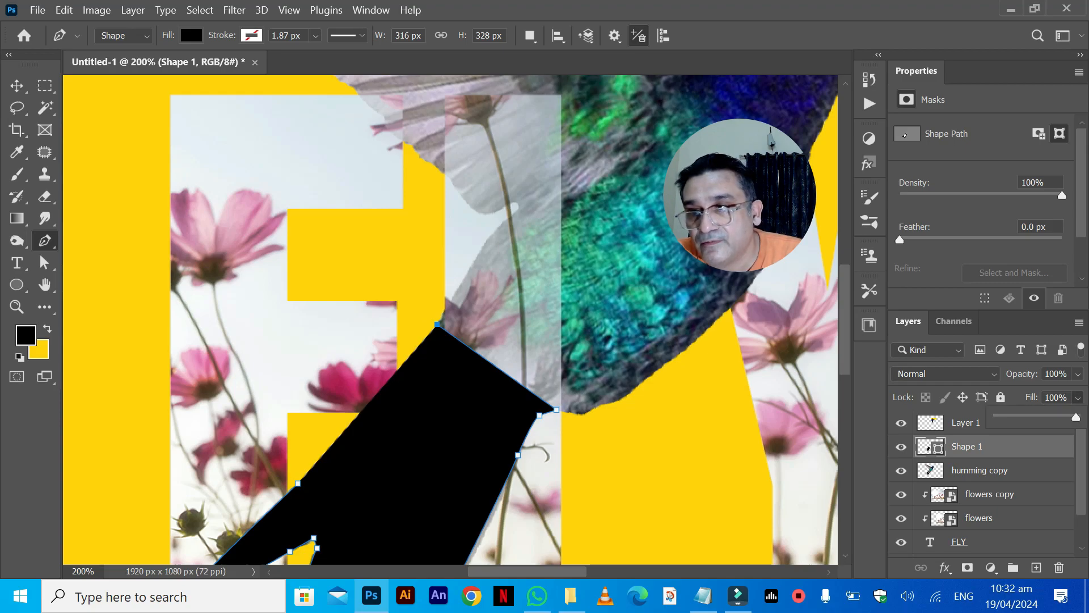
left_click_drag(1076, 417, 997, 418)
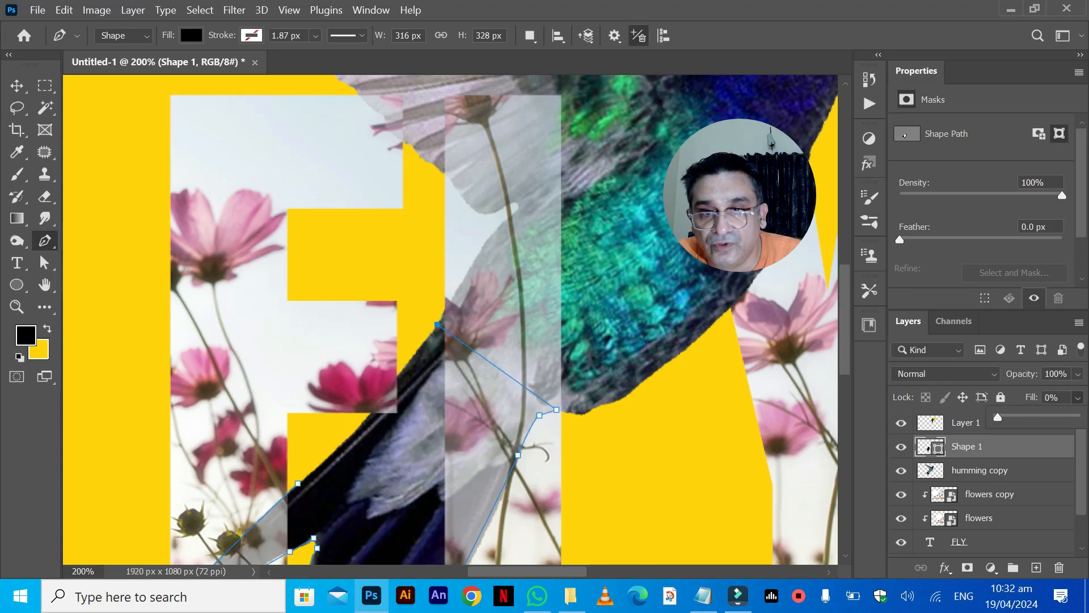
left_click(388, 389)
left_click(299, 483)
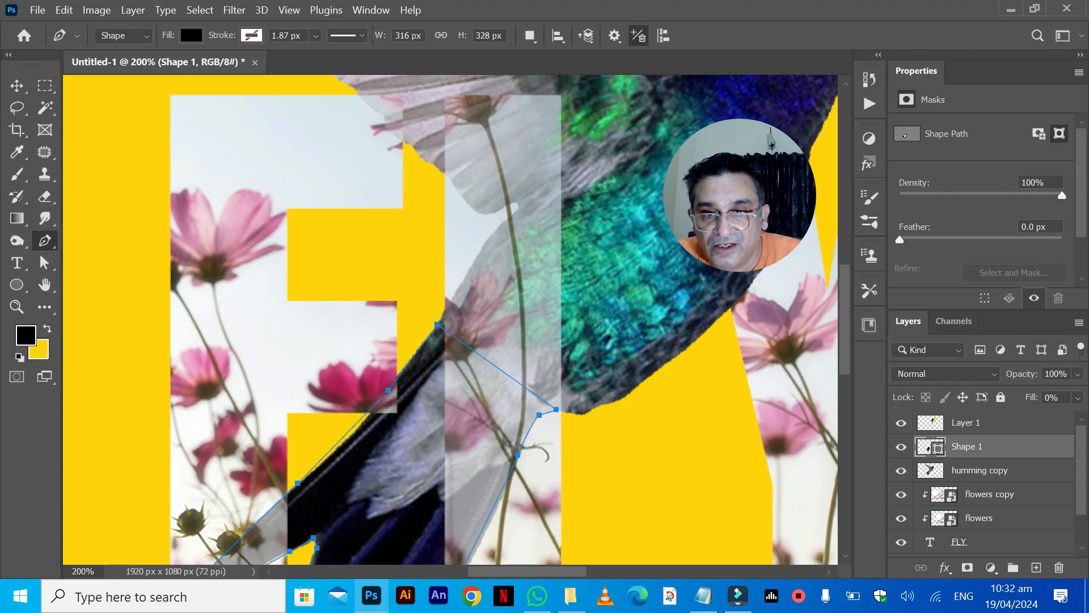
Fit the path to the tail's upper edge by adding an anchor point and moving the anchors onto the feather outline.
key("a")
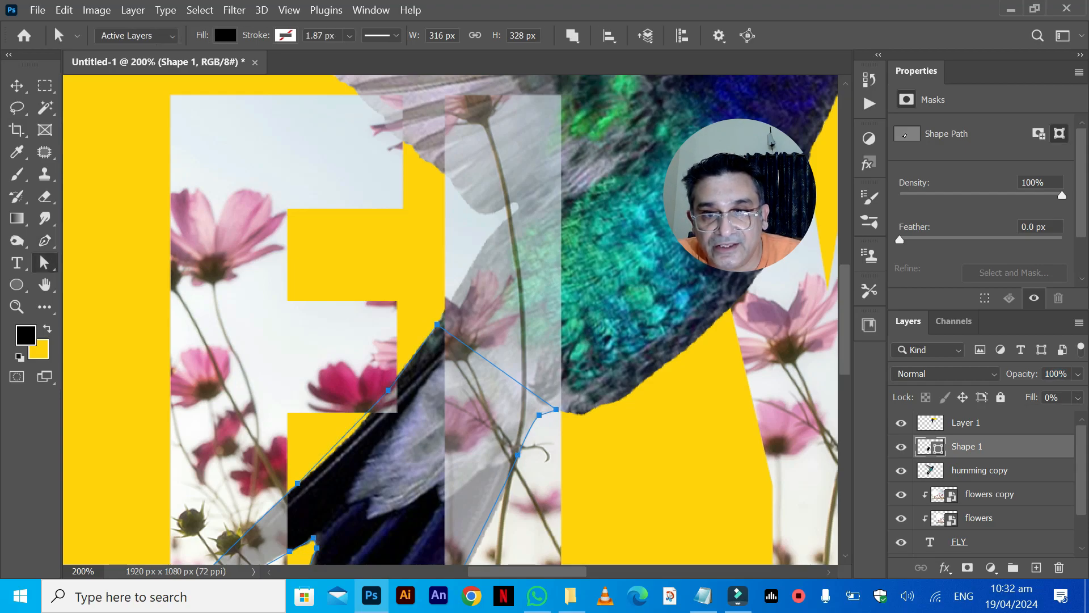
left_click_drag(388, 390, 372, 415)
key("ctrl+z")
left_click(388, 390, "ctrl")
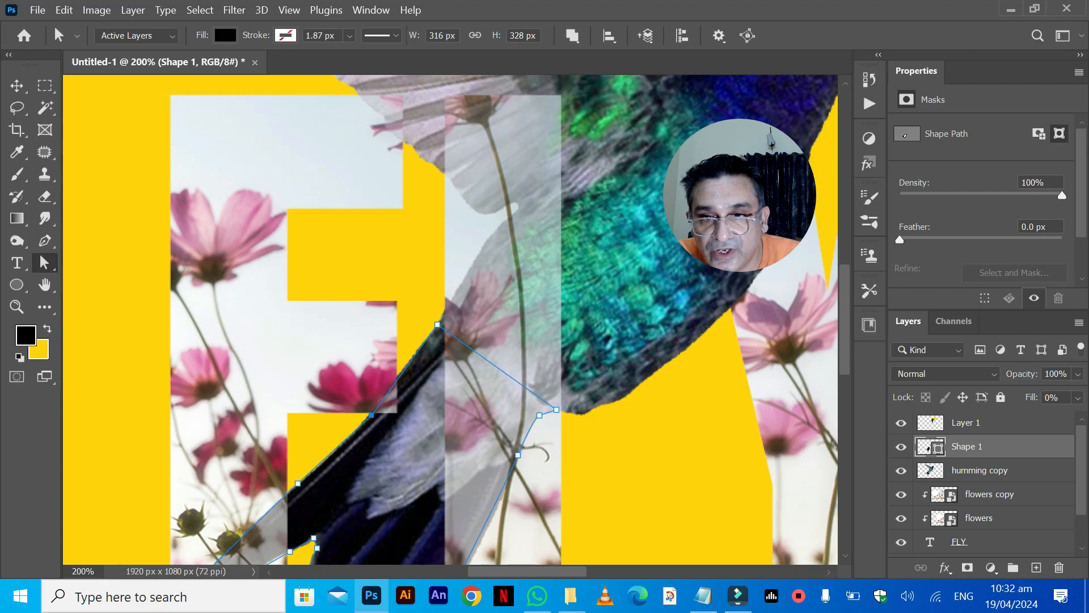
key("p")
left_click(397, 380)
key("a")
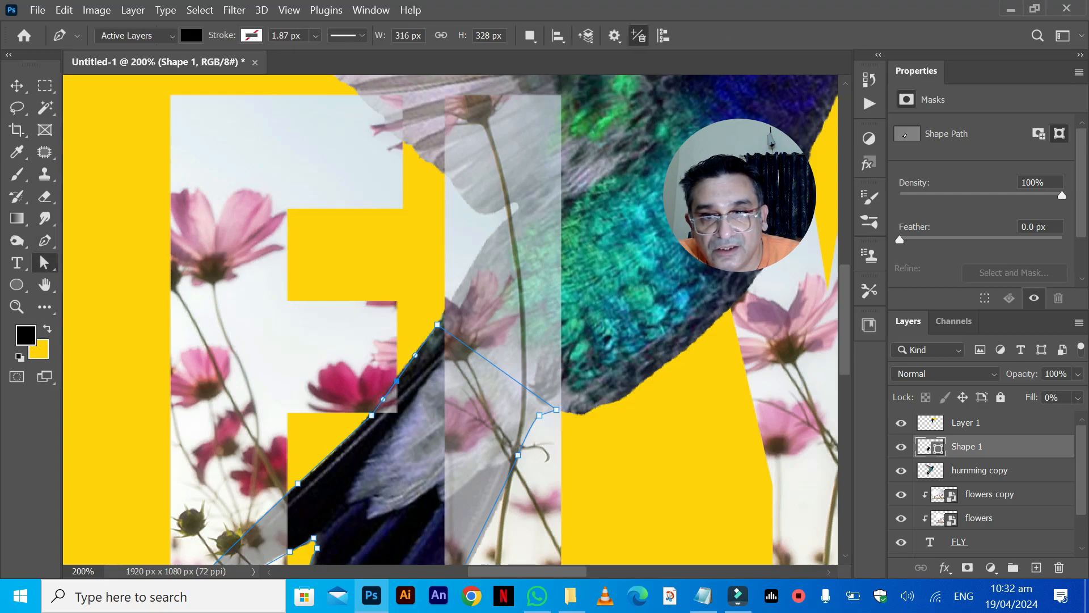
left_click_drag(396, 381, 398, 378)
left_click_drag(372, 415, 361, 425)
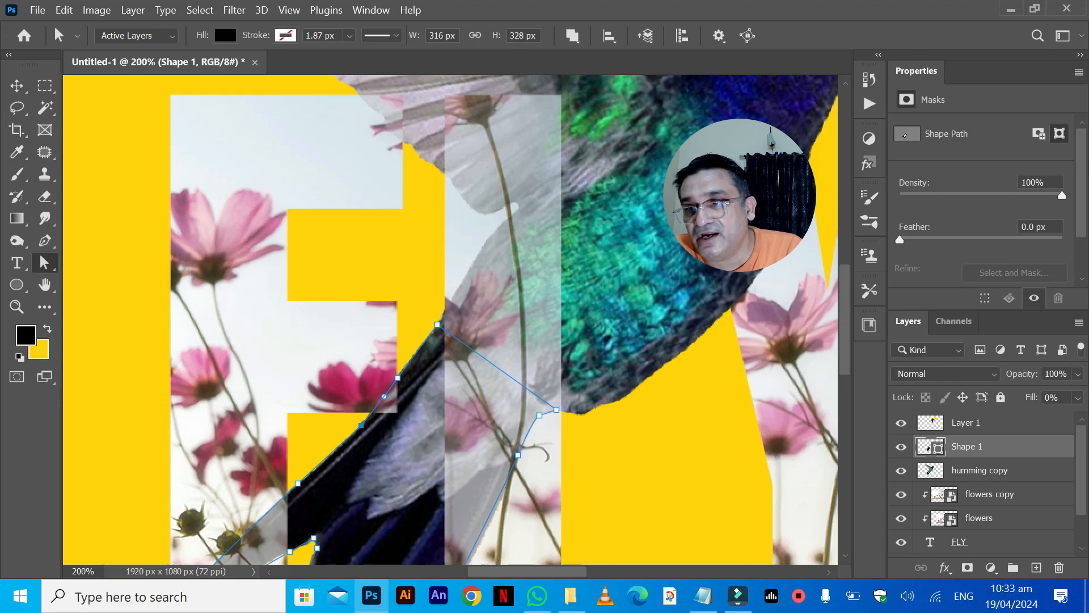
Restore the humming copy layer's opacity to 100%.
left_click(980, 470)
left_click(1077, 373)
left_click_drag(1028, 393, 1081, 393)
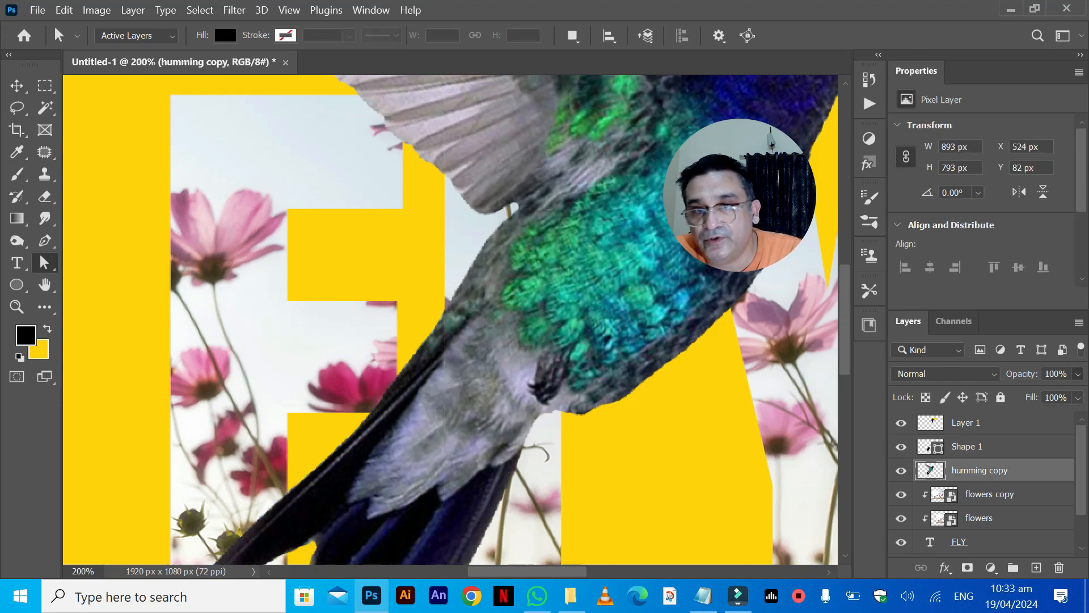
Load the Shape 1 path as a selection around the tail and delete the Shape 1 layer.
left_click(966, 447)
key("ctrl+Return")
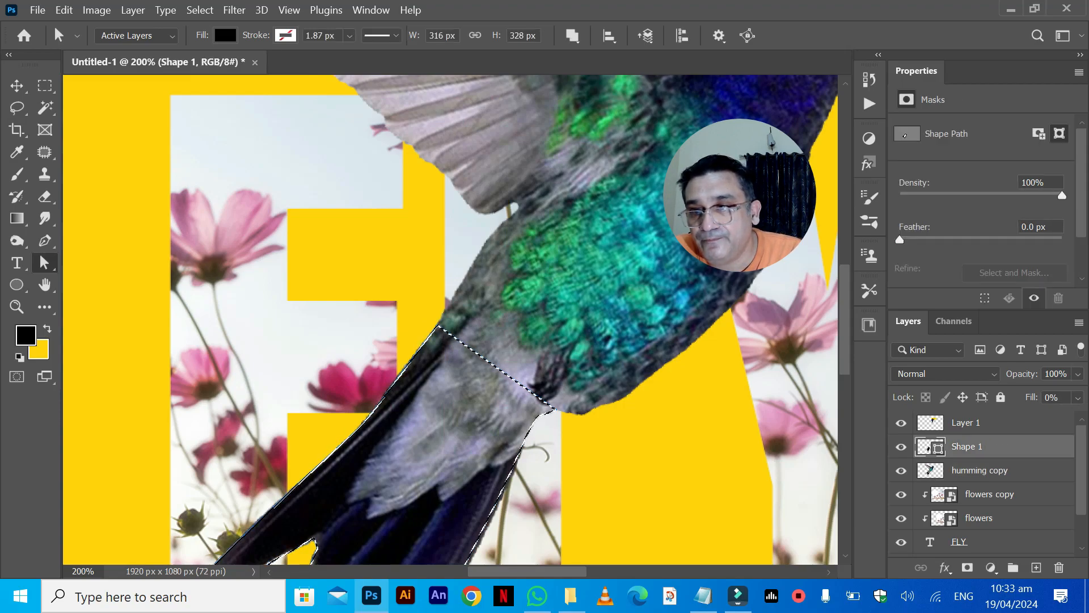
left_click_drag(966, 446, 1059, 567)
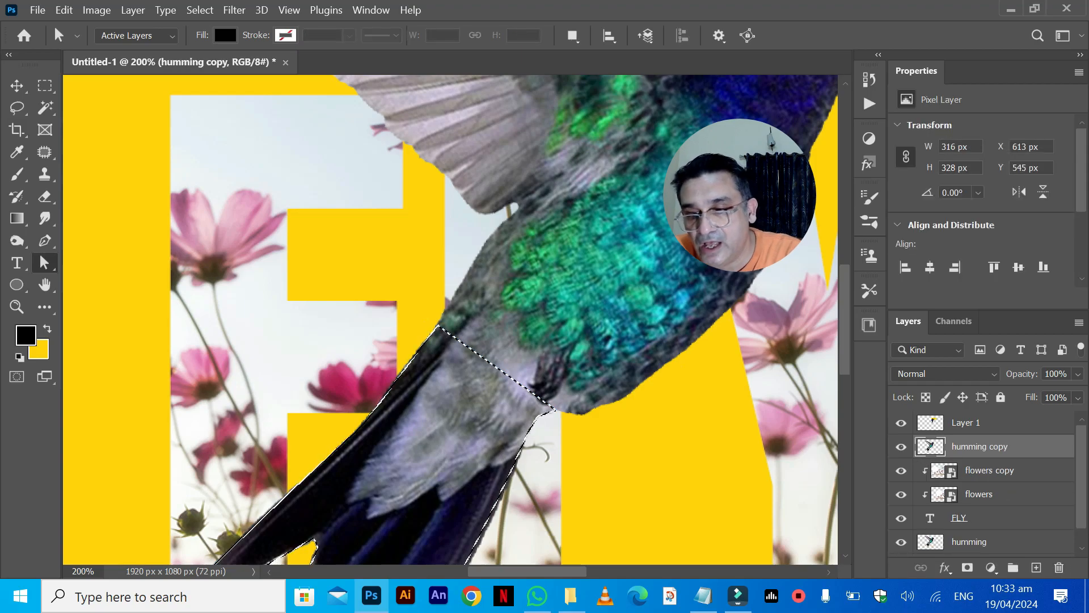
Copy the selected tail from the humming copy layer to its own layer and hide humming copy.
key("ctrl+minus")
key("ctrl+minus")
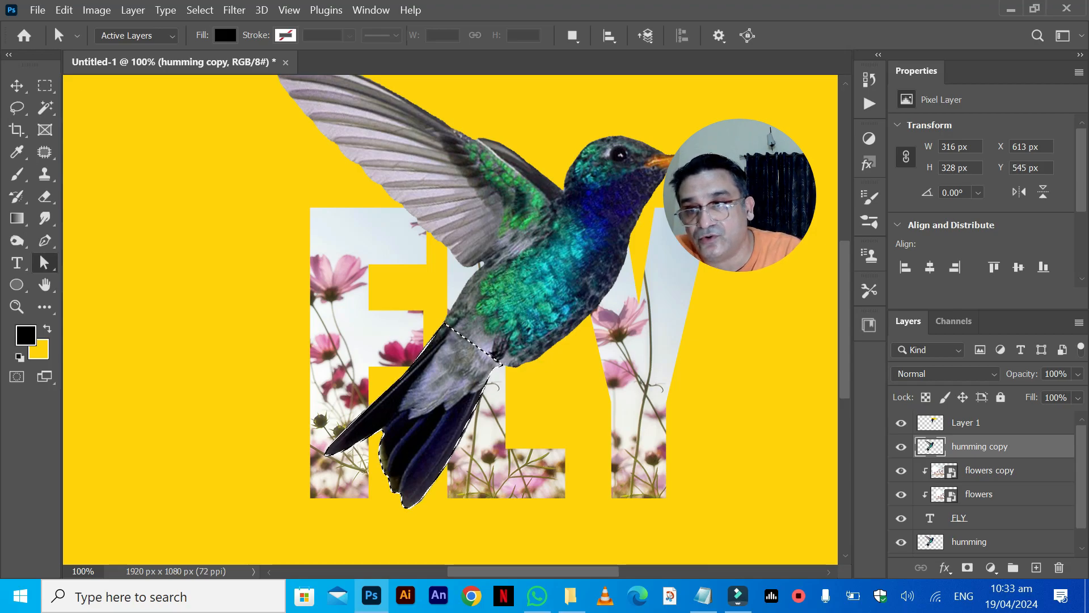
key("ctrl+j")
left_click(980, 470)
left_click(901, 470)
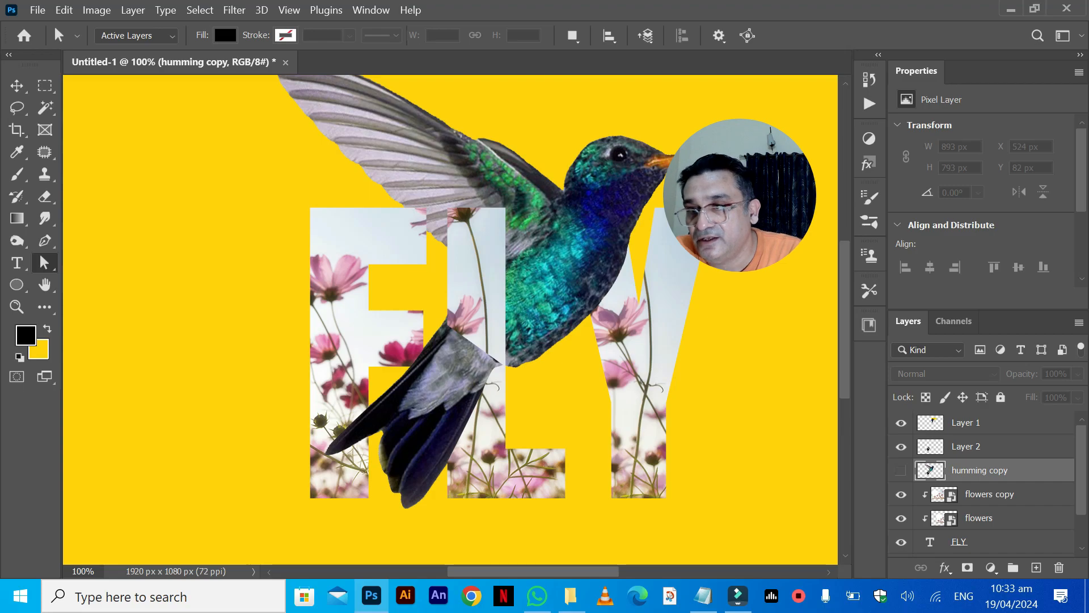
Check the separated tail by toggling Layer 2's visibility, and lower that layer's opacity to 47%.
left_click(976, 446)
left_click(901, 446)
left_click(901, 447)
left_click(901, 447)
left_click(901, 447)
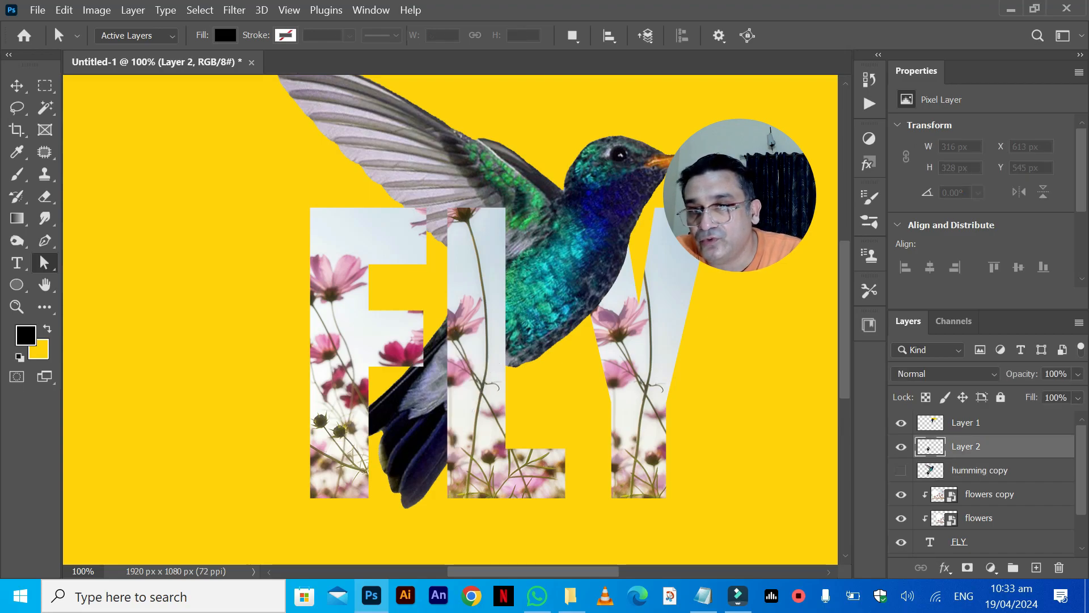
left_click(1077, 374)
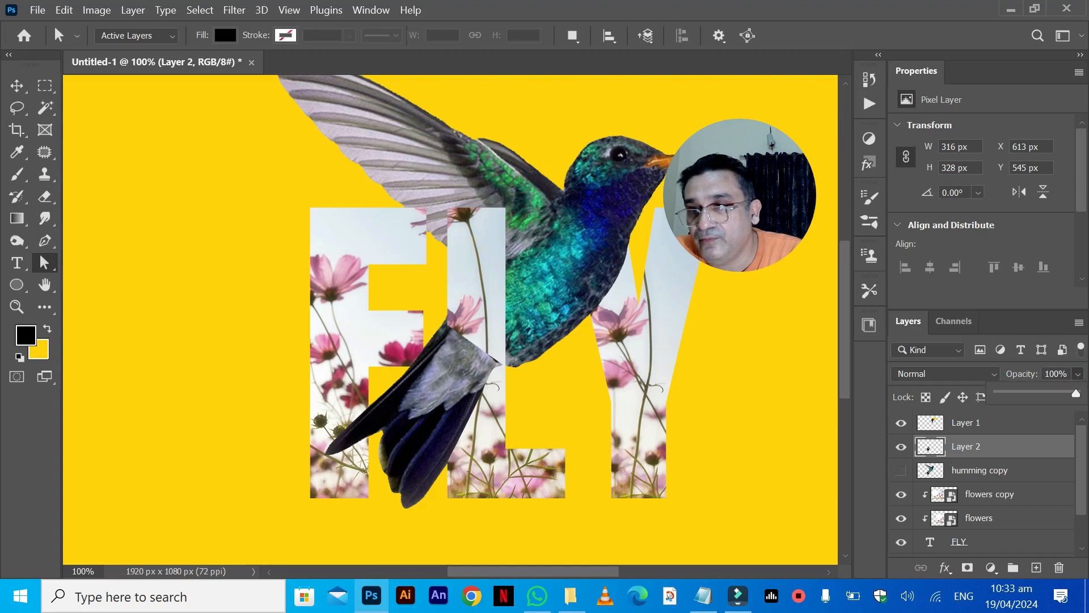
left_click_drag(1076, 393, 1034, 393)
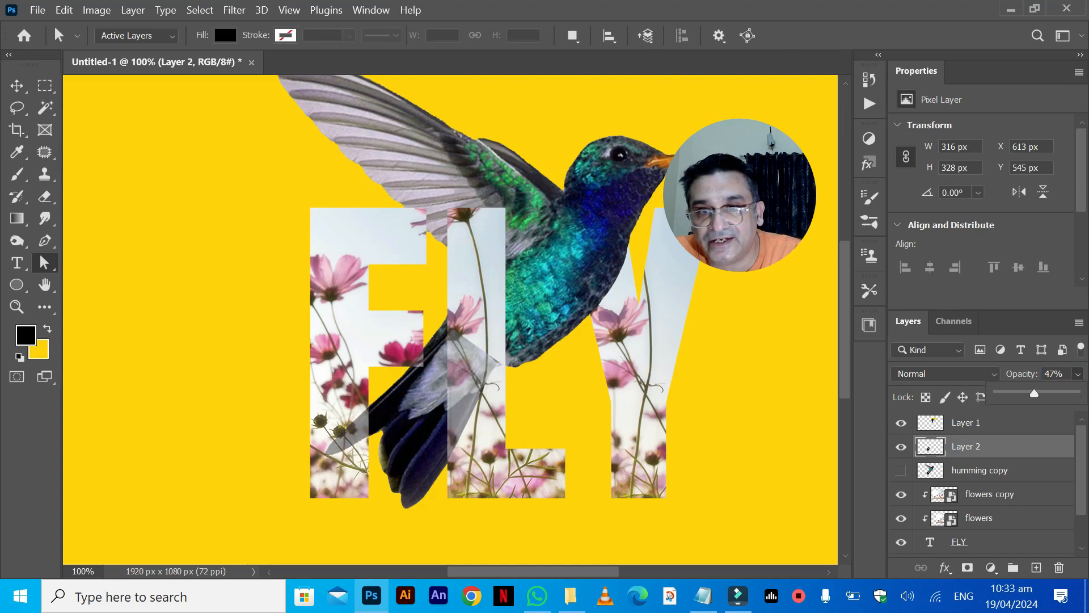
Erase the part of the tail that overlaps the letter L on Layer 2 with an 80 px soft eraser.
key("e")
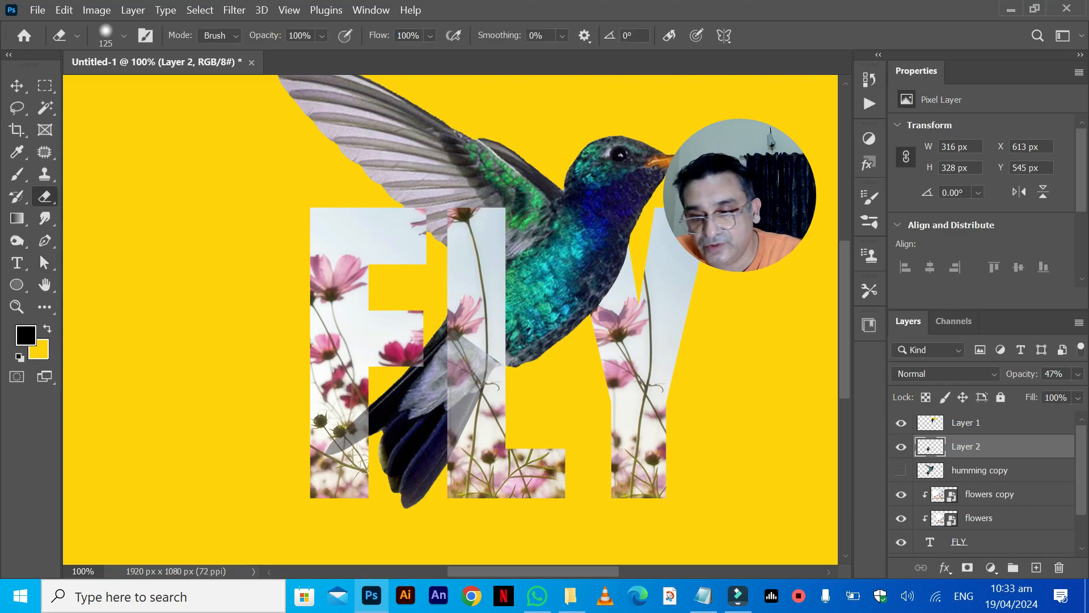
key("ctrl+plus")
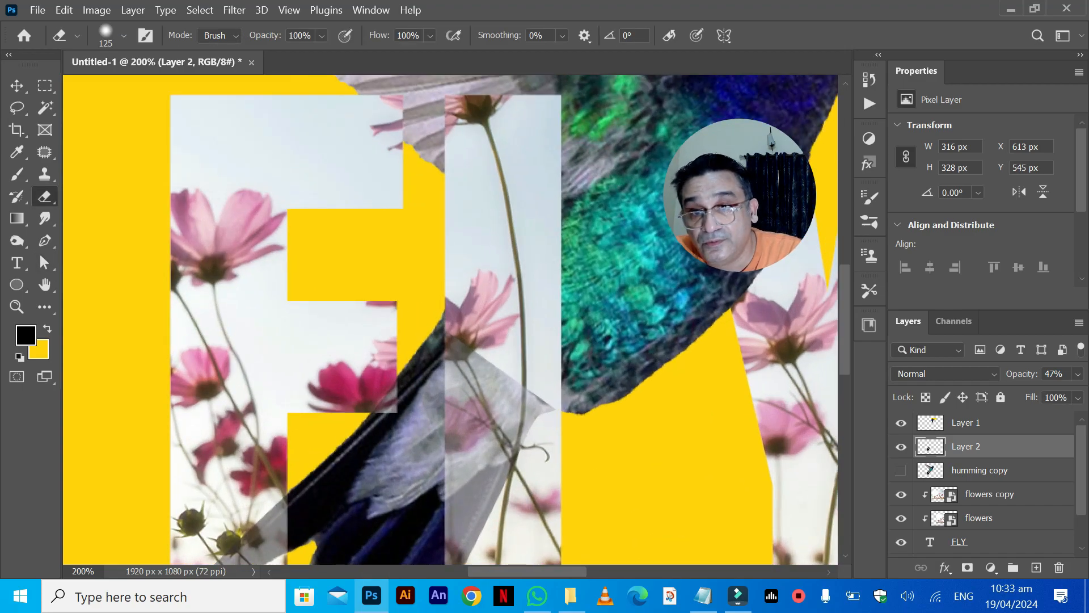
key("bracketleft")
key("bracketleft")
key("bracketleft")
mouse_move(482, 358)
left_mouse_down()
mouse_move(500, 408)
mouse_move(493, 453)
mouse_move(454, 553)
left_mouse_up()
left_click(544, 406)
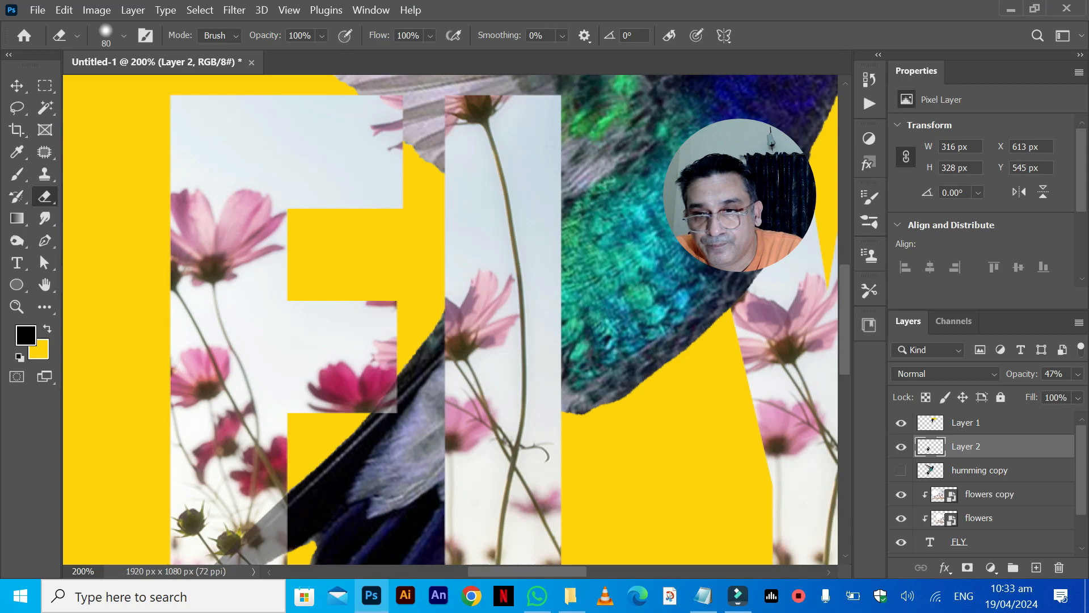
Restore Layer 2's opacity to 100% and clean the tail along the L's left edge with a 45 px eraser.
key("bracketleft")
key("bracketleft")
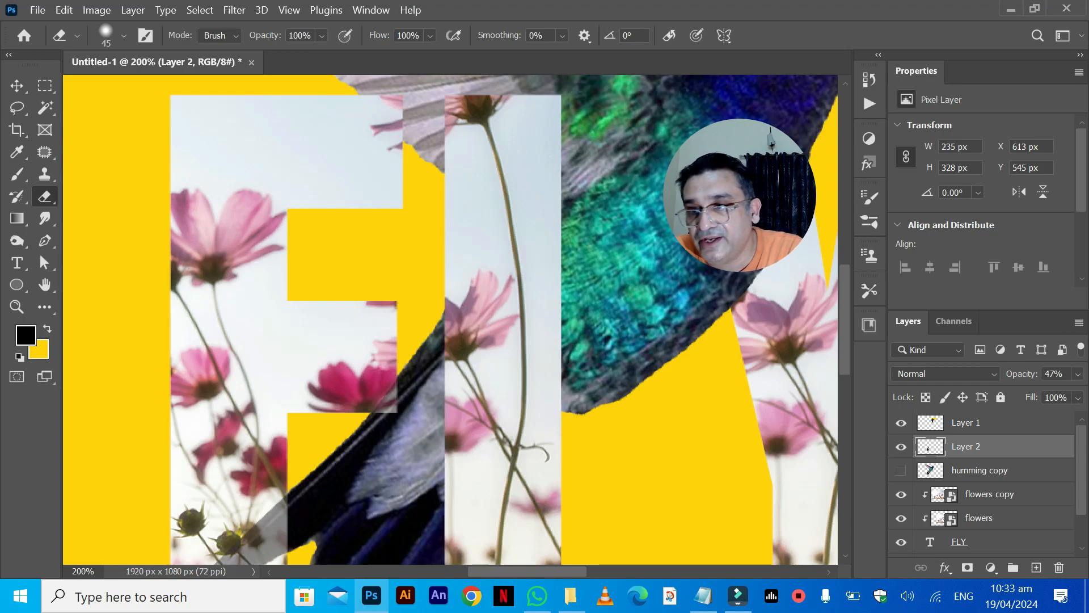
left_click(1078, 374)
left_click_drag(1033, 393, 1076, 393)
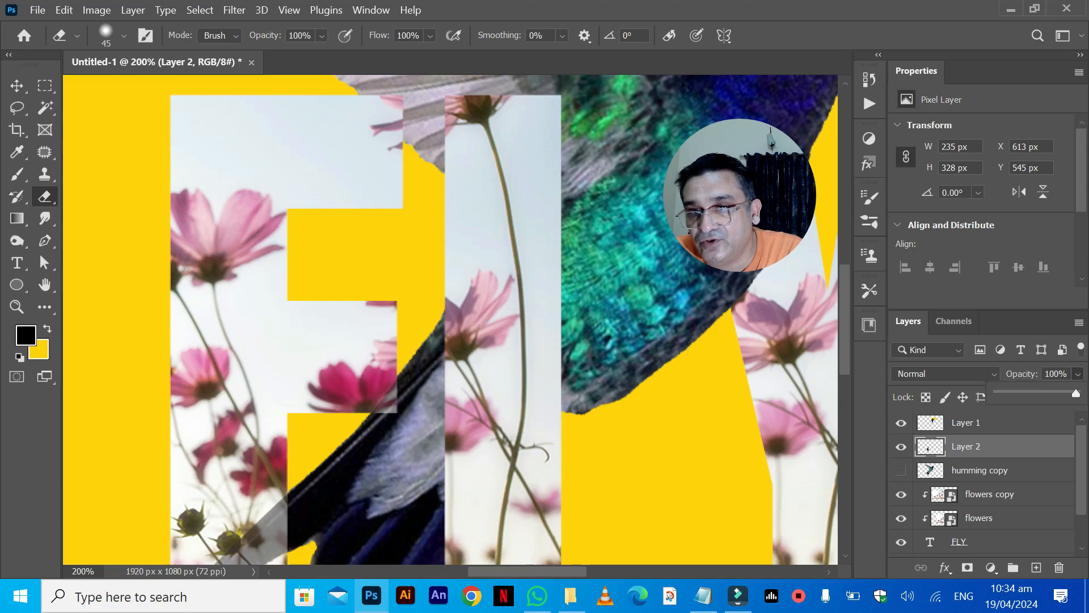
key("Return")
left_click_drag(443, 431, 519, 280)
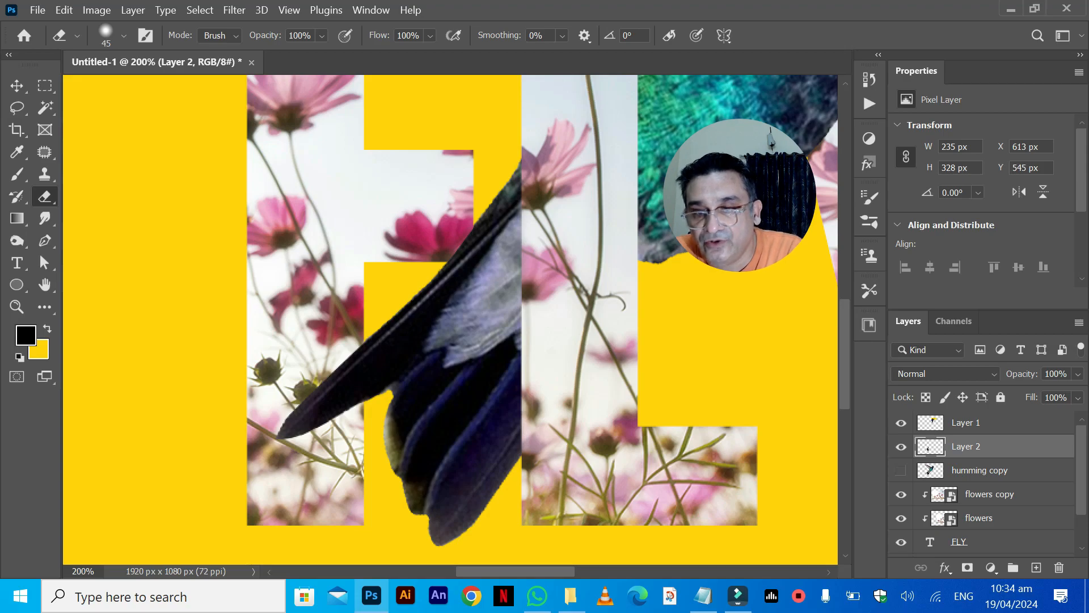
Check the tail over the F with Layer 2 hidden and shown, and duplicate the layer.
key("ctrl+minus")
key("ctrl+minus")
key("ctrl+minus")
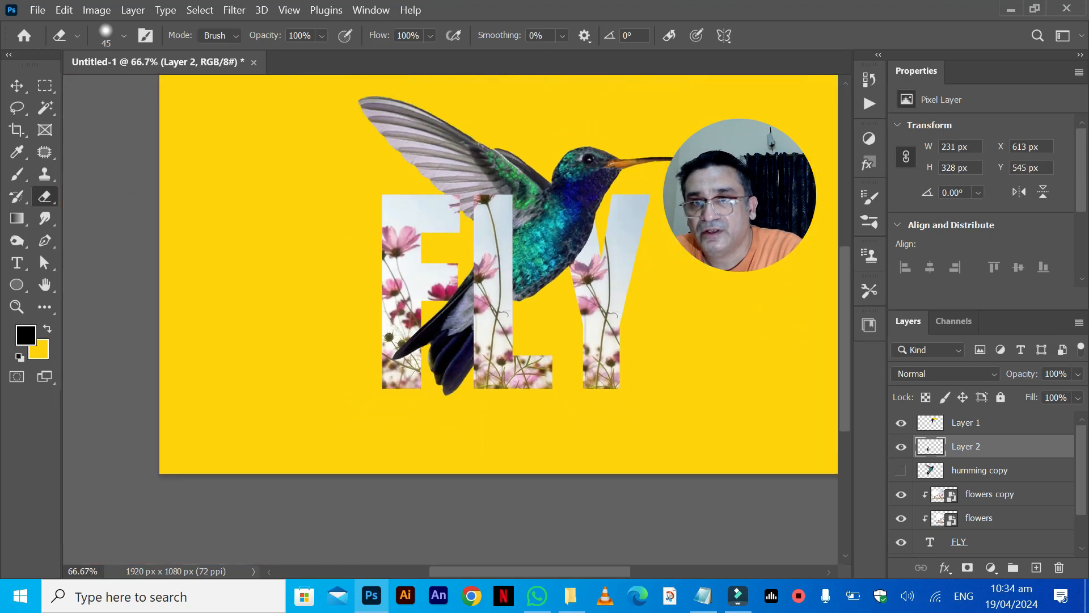
key("v")
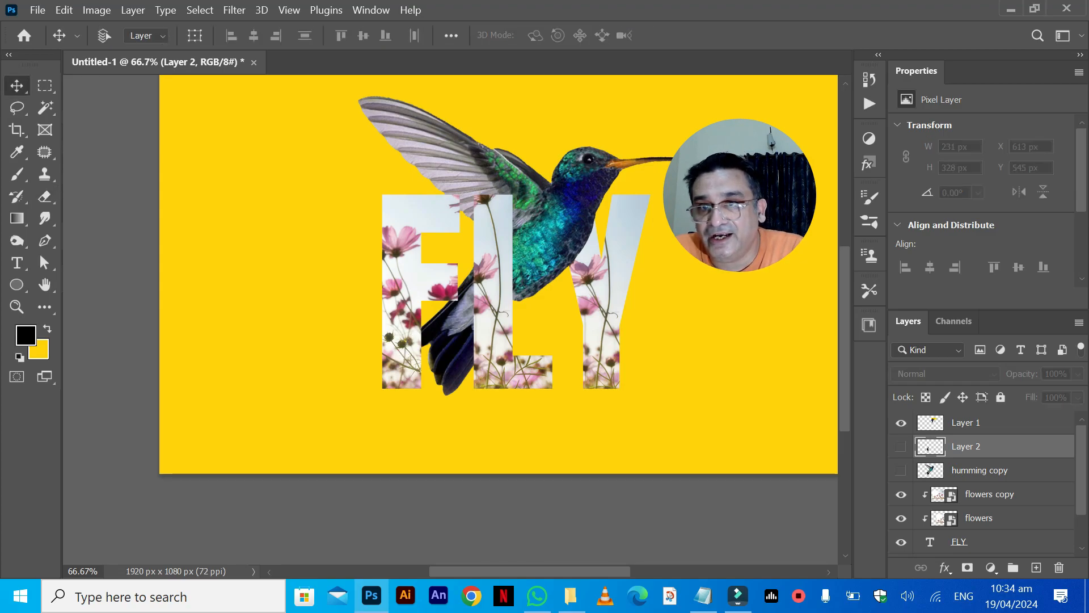
key("ctrl+j")
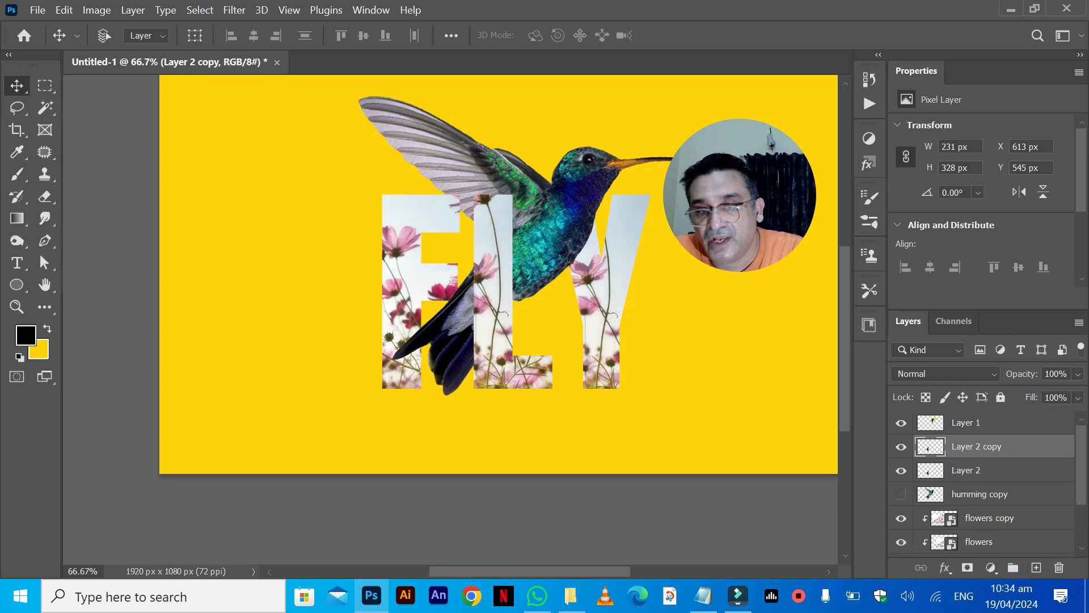
Distort the duplicated tail with Free Transform so its feathers stretch out past the F's left side and below the letters.
key("ctrl+t")
left_click_drag(392, 394, 276, 455)
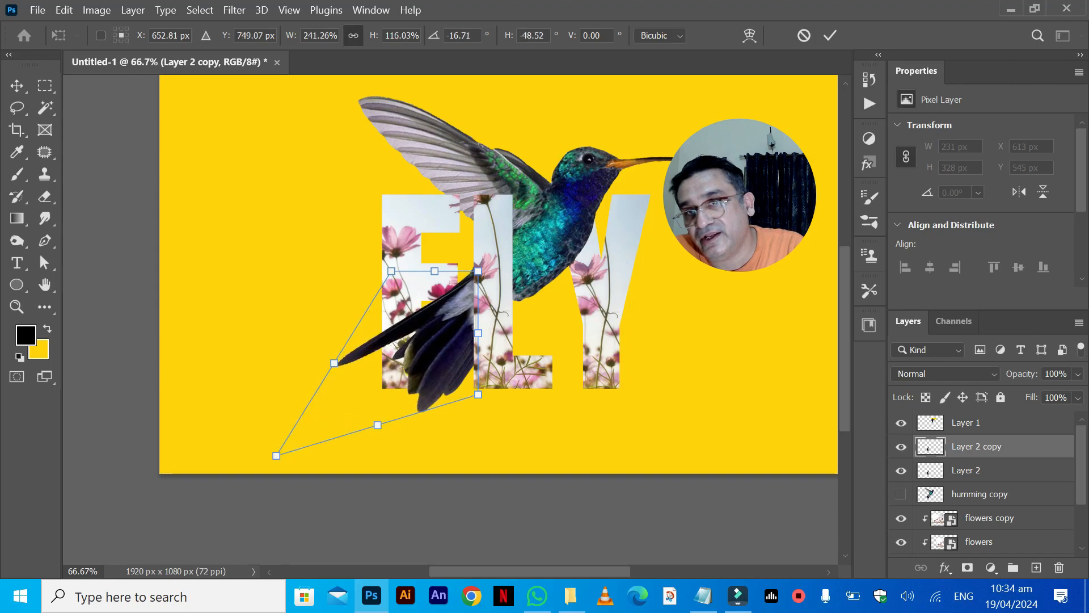
left_click_drag(391, 271, 395, 298)
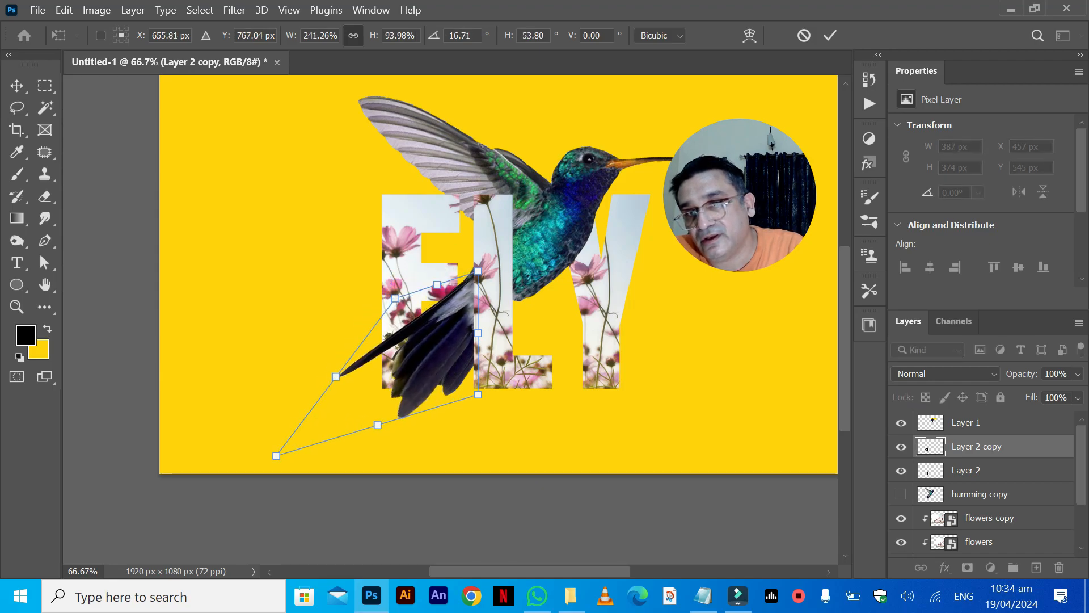
left_click_drag(378, 424, 386, 441)
left_click_drag(487, 410, 481, 413)
key("Return")
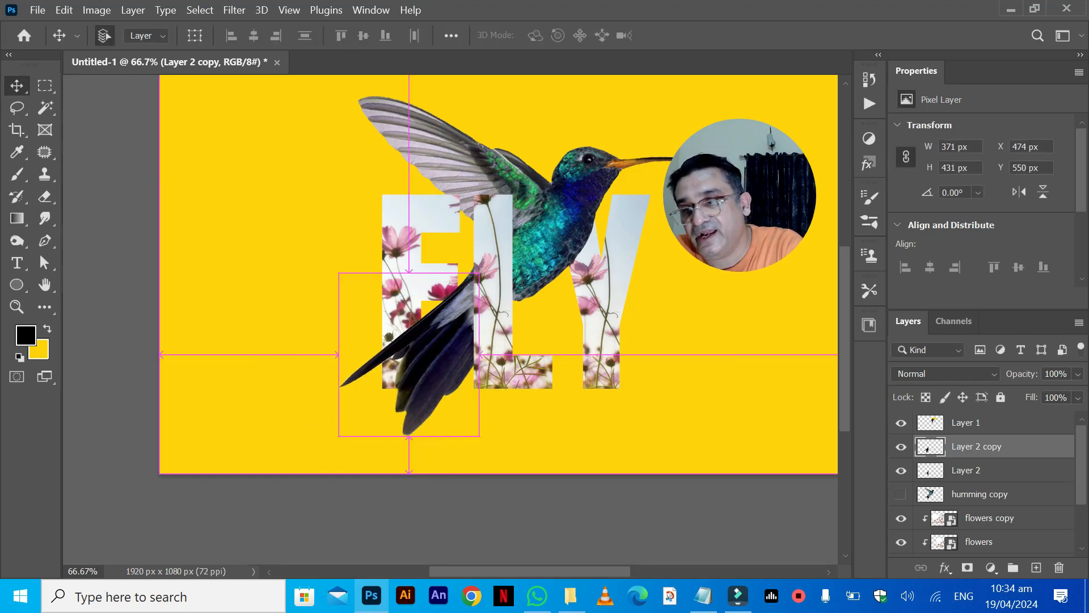
Move the Layer 2 copy above Layer 1 and toggle its visibility to compare the stretched tail with the original.
key("ctrl+bracketright")
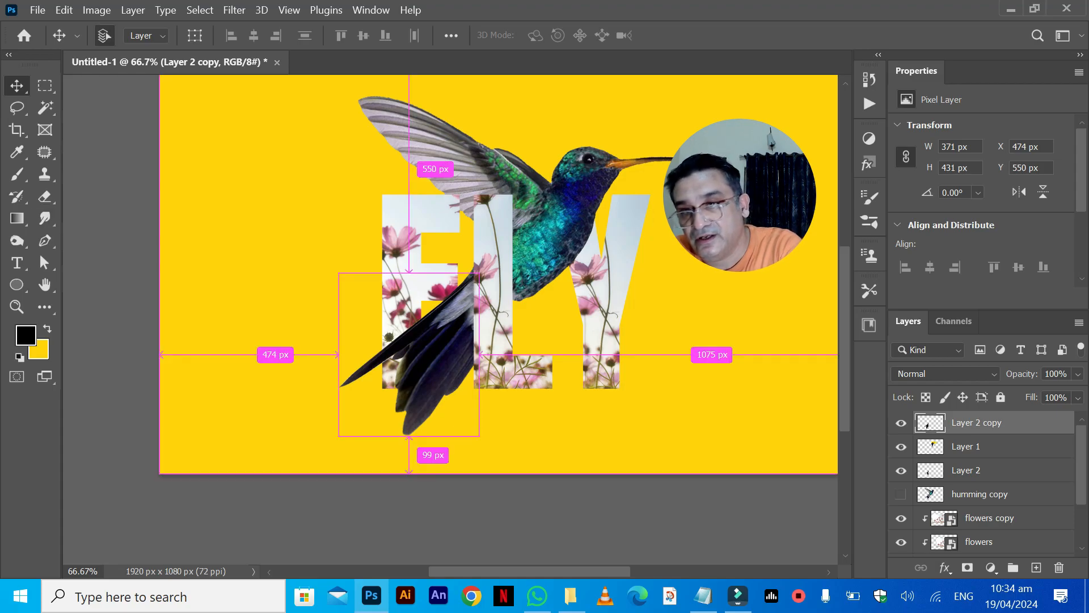
key("ctrl+plus")
key("ctrl+plus")
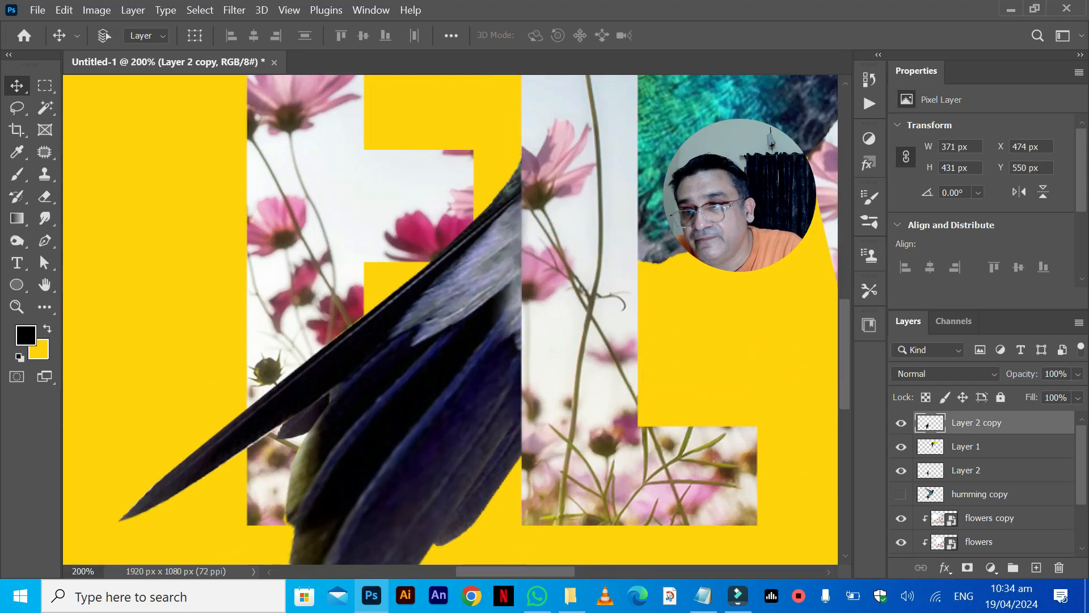
left_click(900, 423)
left_click(901, 423)
left_click(901, 423)
left_click(901, 423)
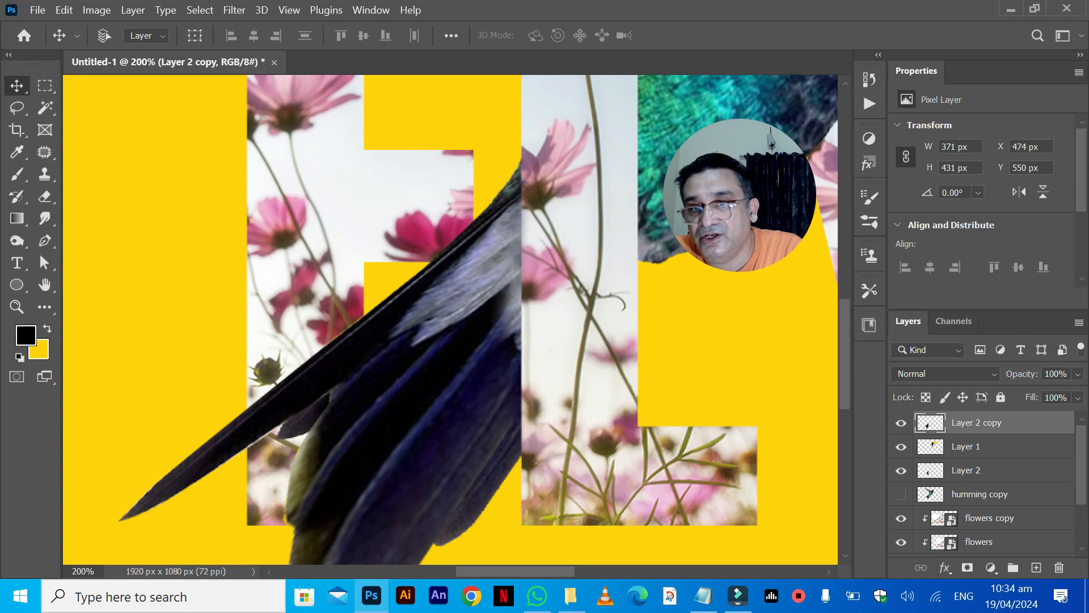
Try to reduce the stretched tail copy's height to about 425 px with Free Transform.
key("ctrl+minus")
key("ctrl+minus")
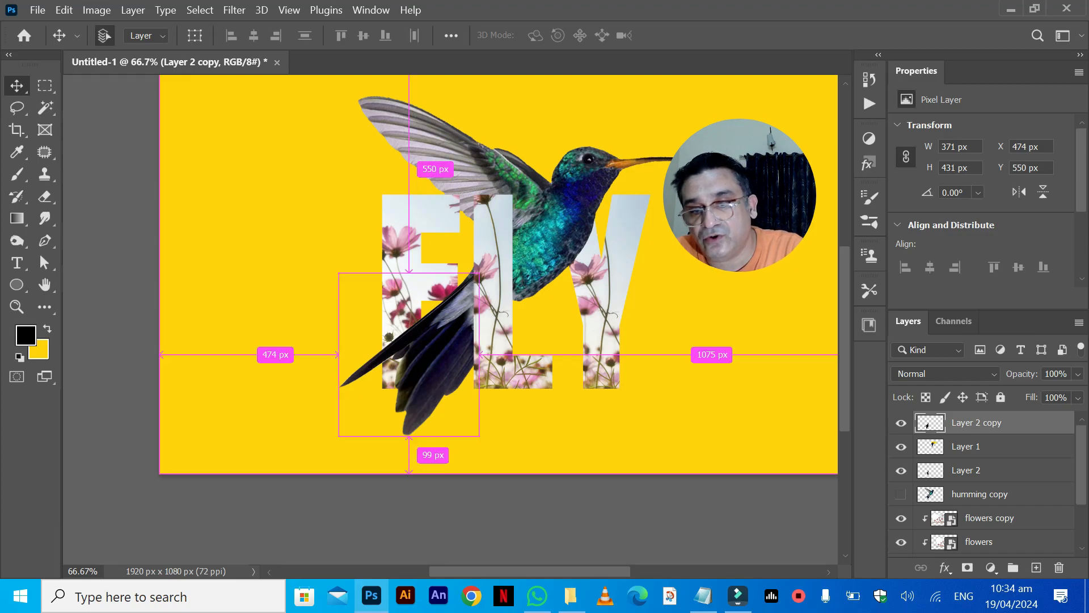
key("ctrl+t")
left_click_drag(478, 435, 473, 431)
key("Return")
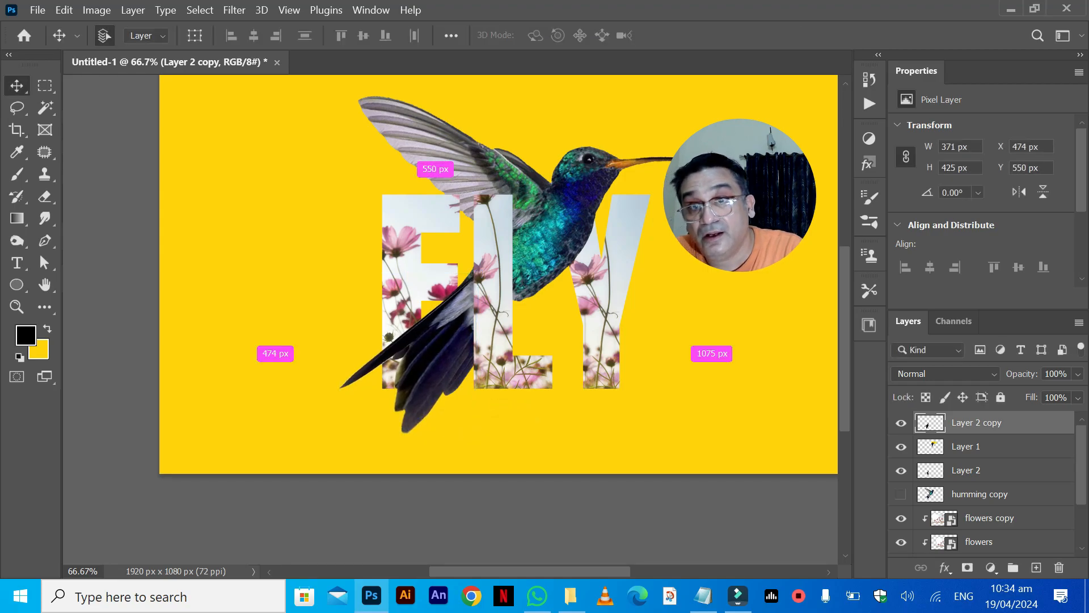
Draw a flat black ellipse shape, about 775 by 88 px, just above the Background layer across the base of the letters.
scroll(992, 511, "down", 3)
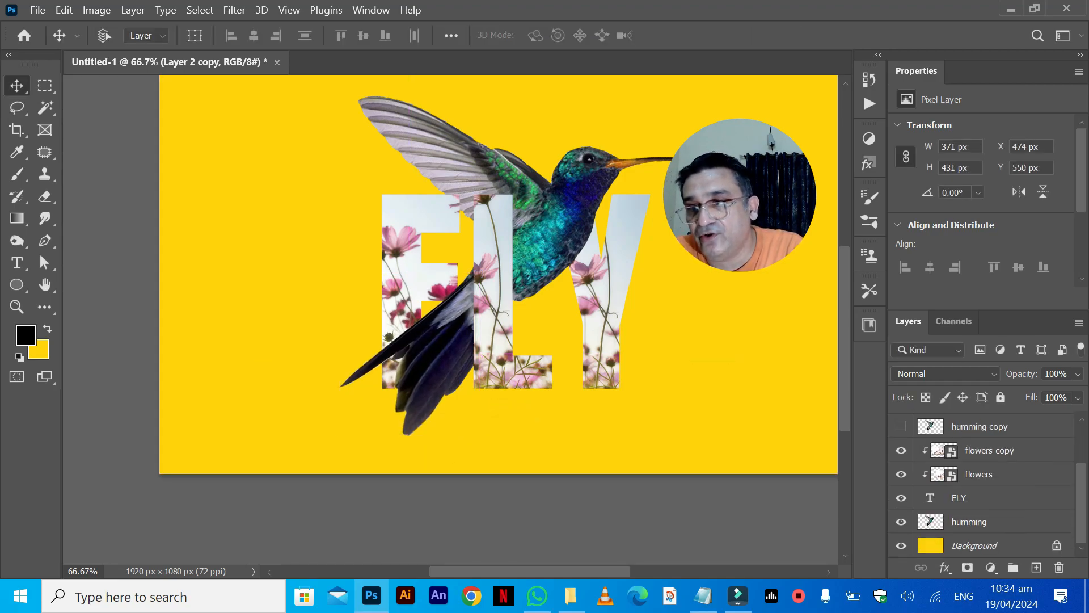
left_click(993, 545)
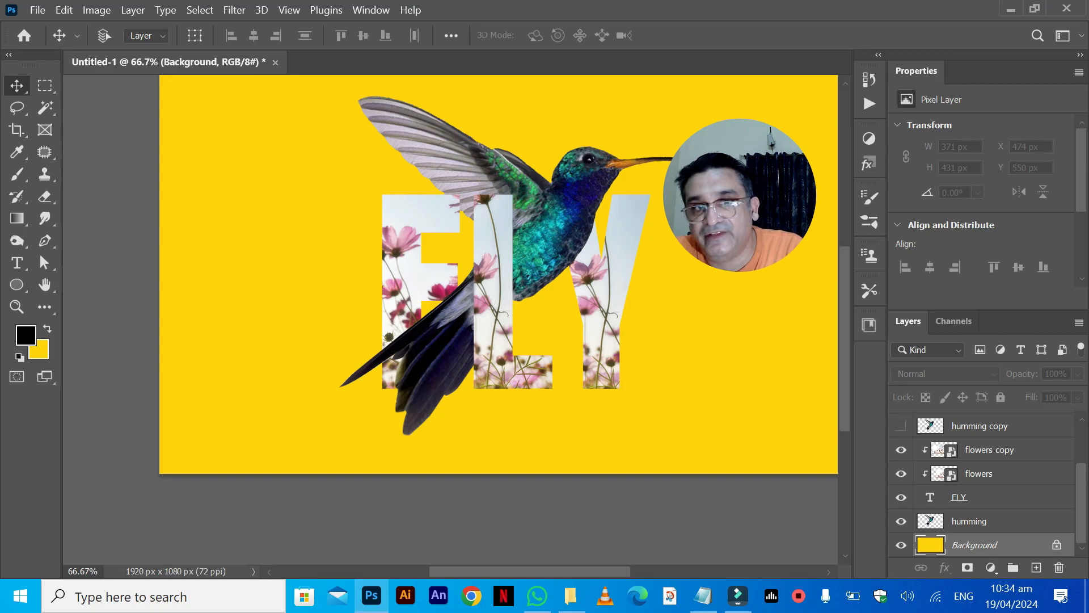
left_click(17, 284)
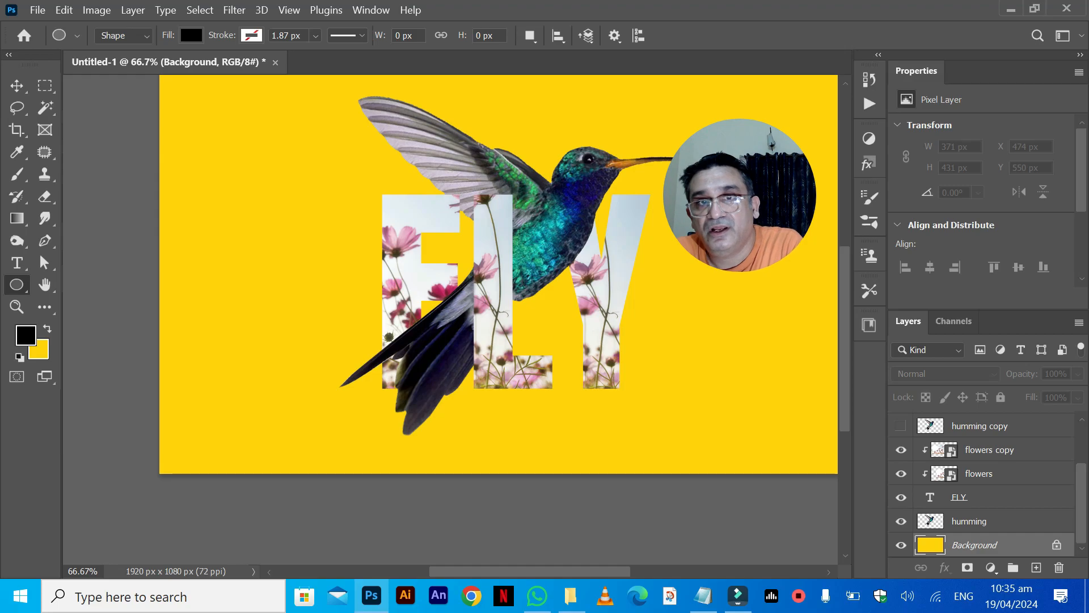
left_click(122, 36)
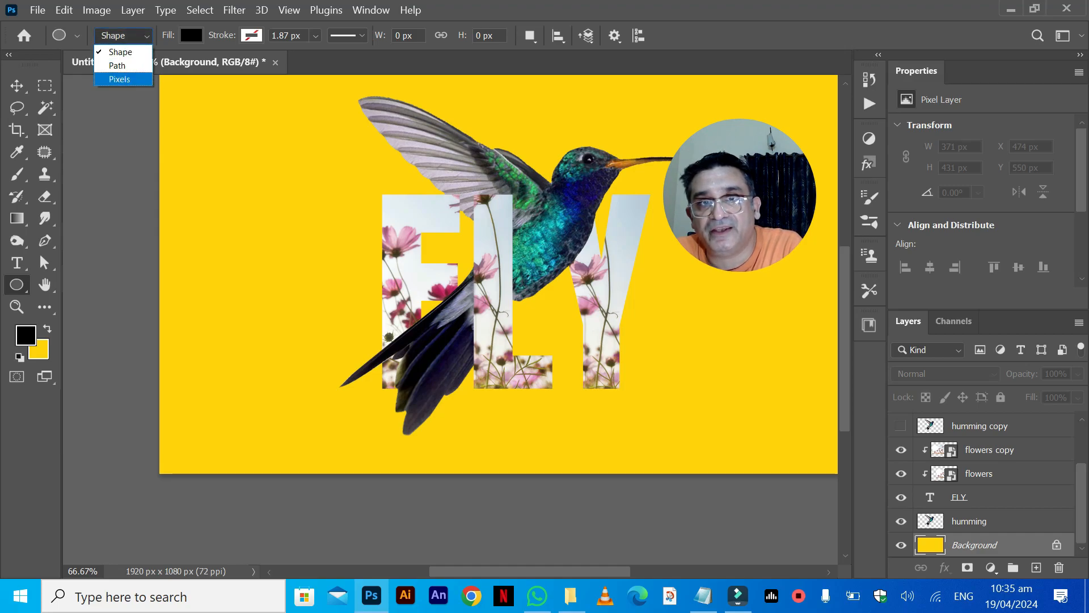
left_click(120, 52)
left_click_drag(360, 375, 654, 408)
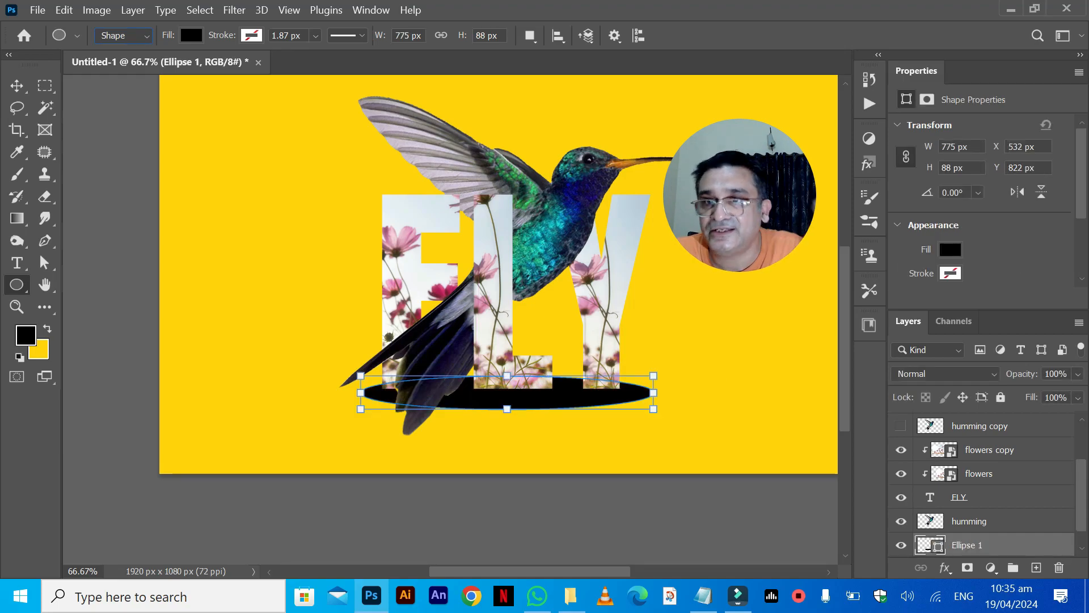
Rasterize the ellipse and apply a Gaussian Blur with a 64-pixel radius to make a soft shadow.
left_click(234, 10)
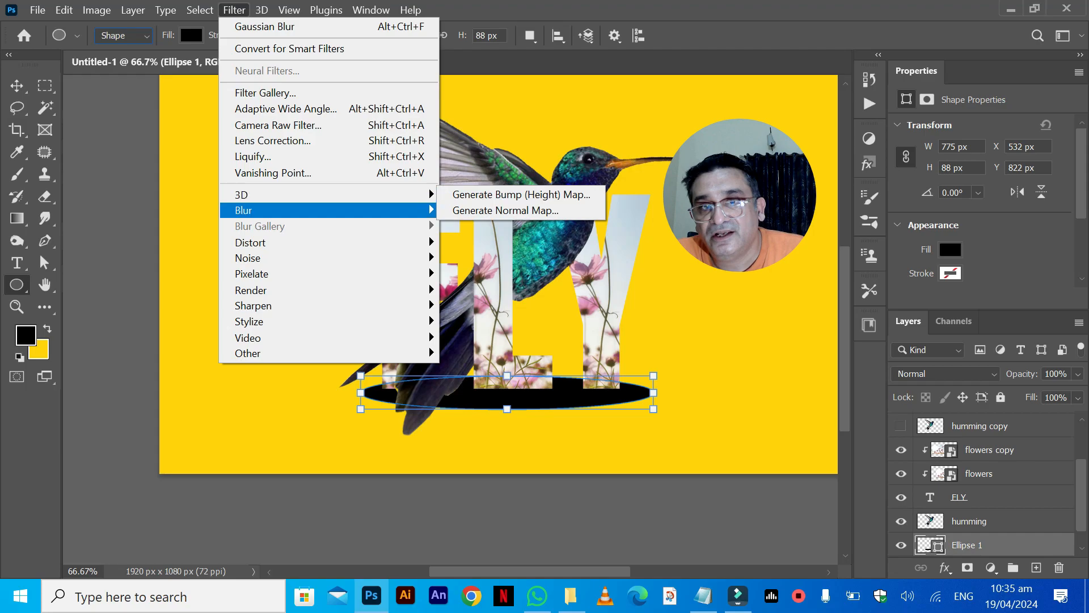
mouse_move(398, 210)
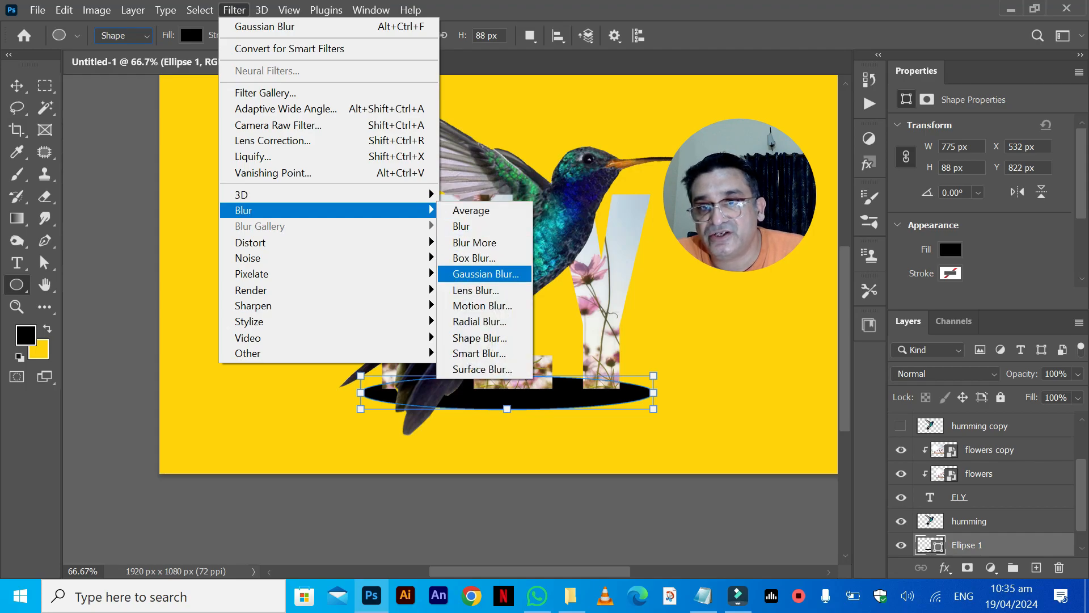
left_click(485, 274)
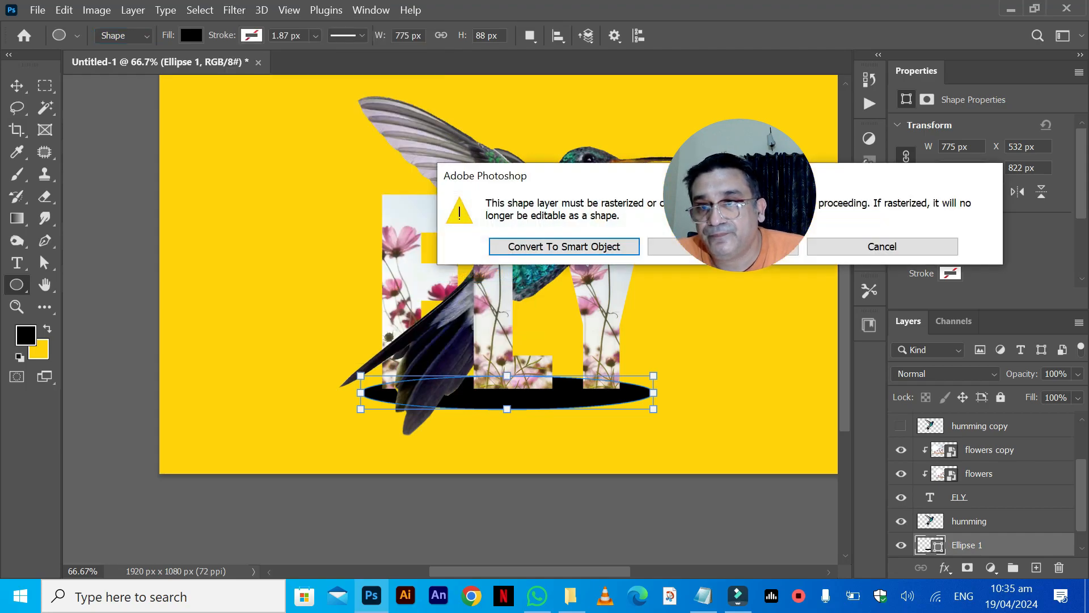
left_click(724, 247)
mouse_move(723, 544)
left_mouse_down()
mouse_move(735, 543)
mouse_move(725, 543)
left_mouse_up()
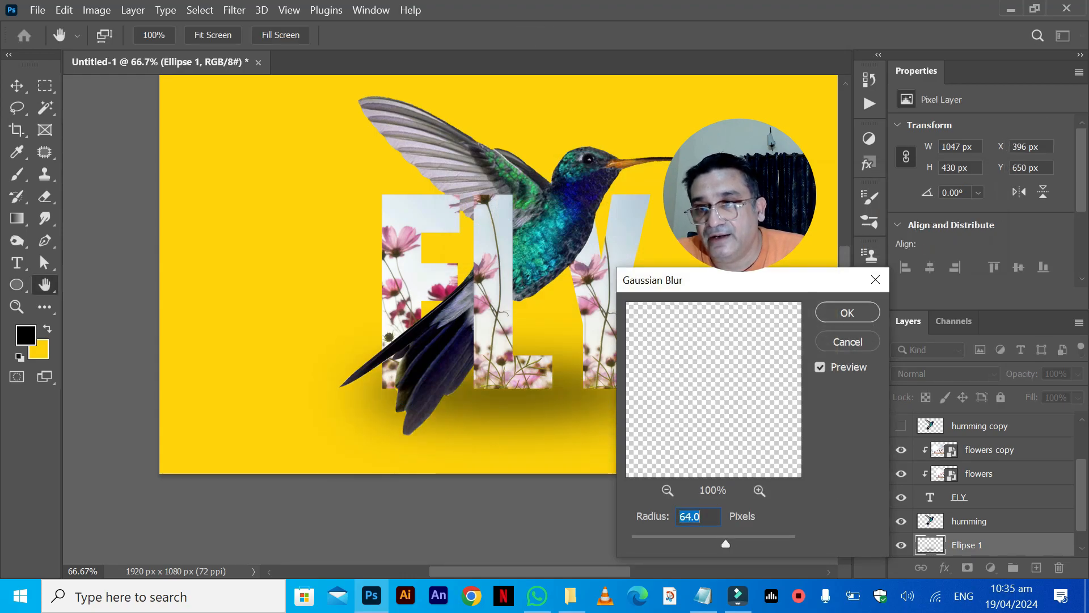
left_click(846, 313)
Squash the blurred shadow to about 277 px high with Free Transform and position it beneath the letters.
key("v")
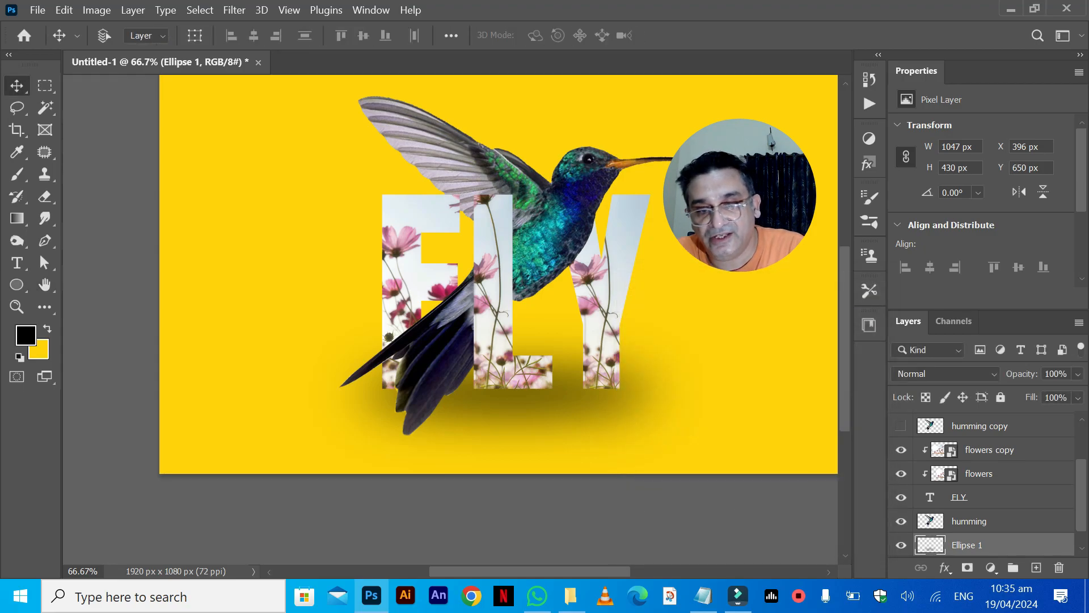
key("ctrl+t")
left_click_drag(507, 311, 506, 369)
left_click_drag(513, 423, 506, 397)
key("Return")
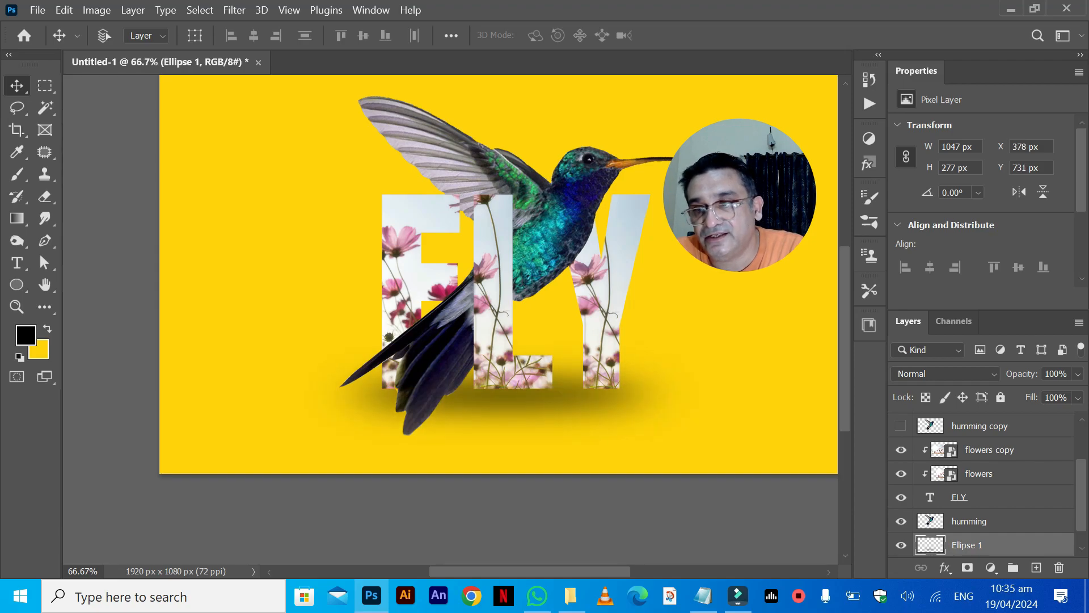
Duplicate the shadow layer, flatten the copy to about 204 px high and position it close under the letters' base.
key("ctrl+j")
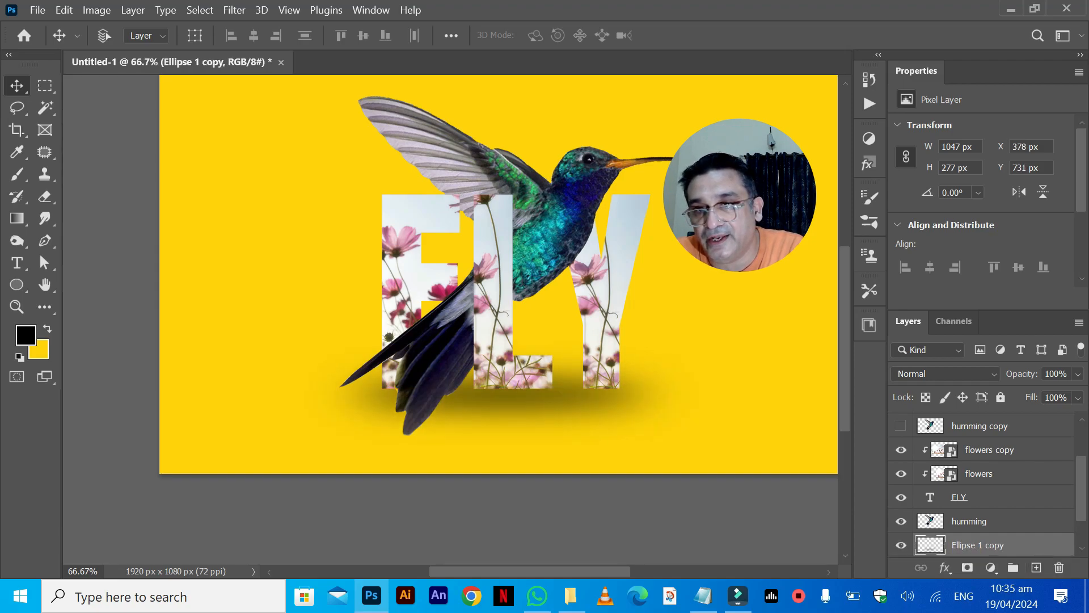
left_click_drag(506, 397, 506, 400)
key("t")
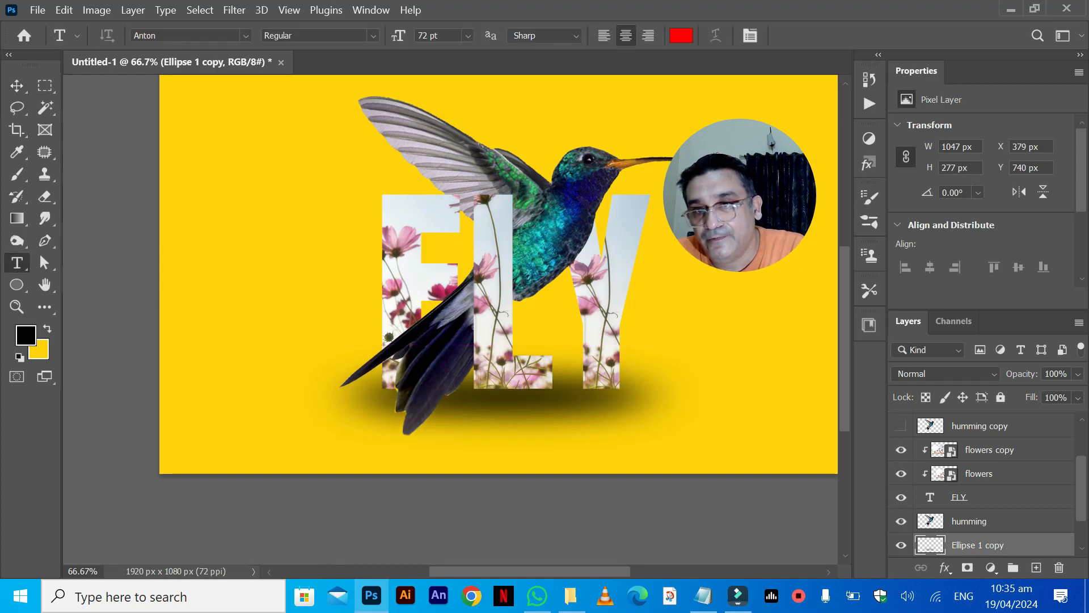
key("ctrl+t")
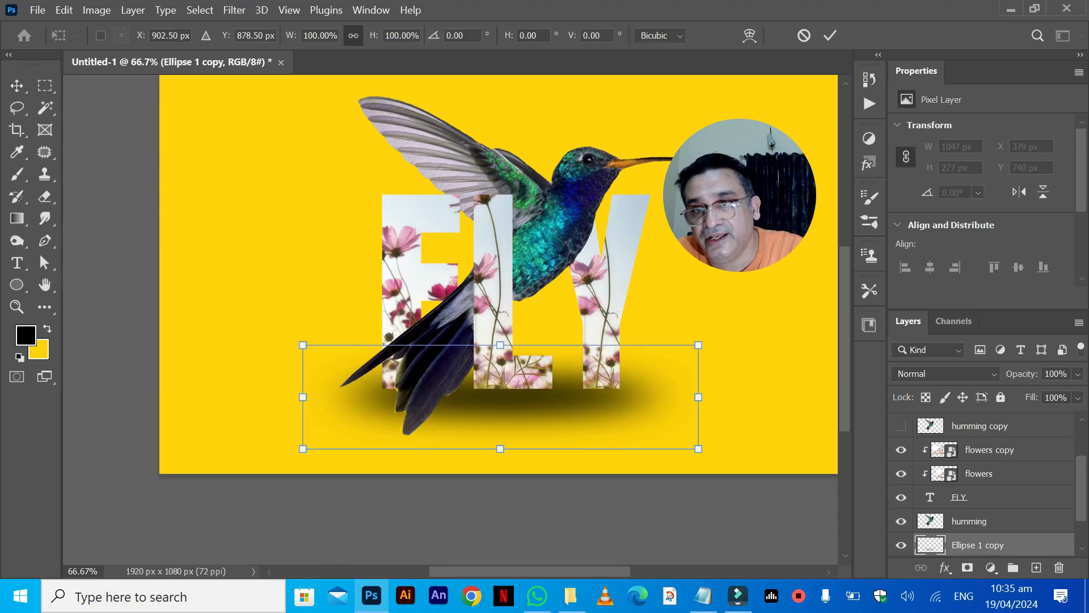
mouse_move(500, 345)
left_mouse_down()
mouse_move(500, 372)
mouse_move(500, 359)
left_mouse_up()
key("Return")
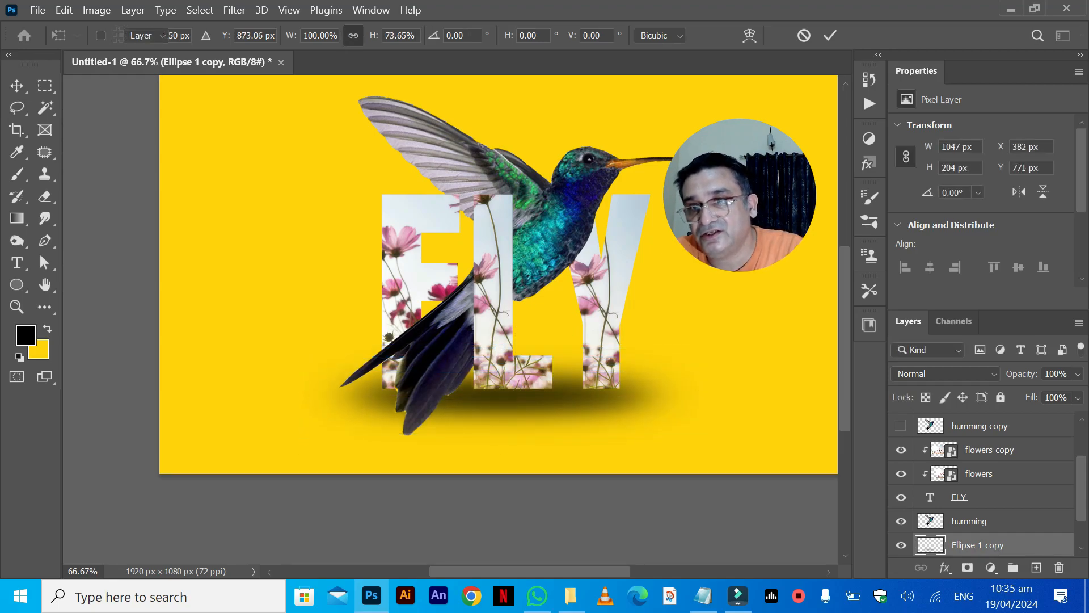
left_click_drag(516, 401, 516, 392)
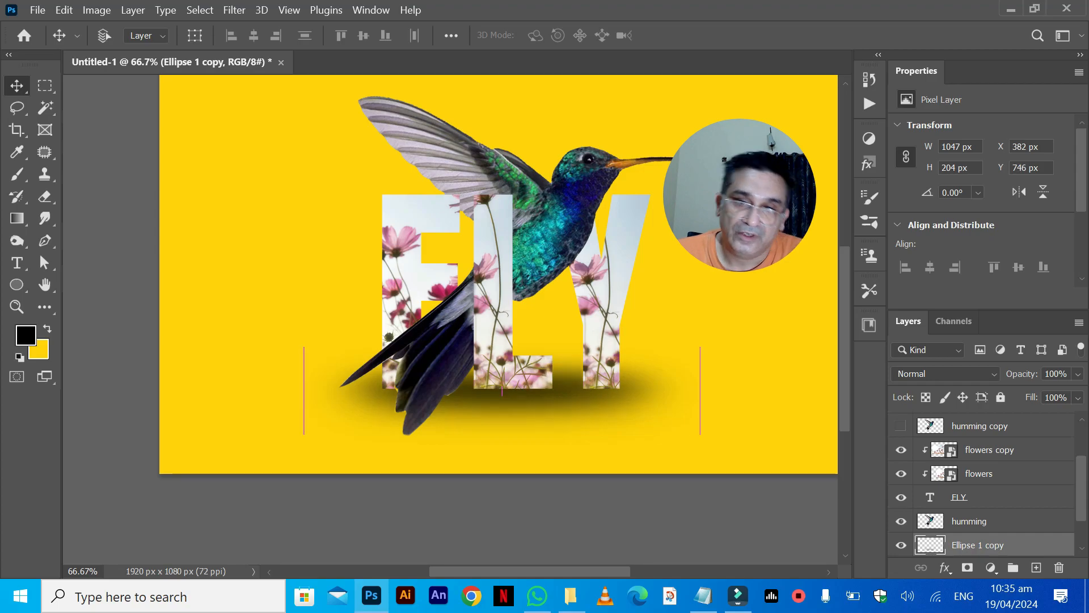
Show the humming copy layer and lower its opacity to 58% so the letters show through the bird.
key("ctrl+minus")
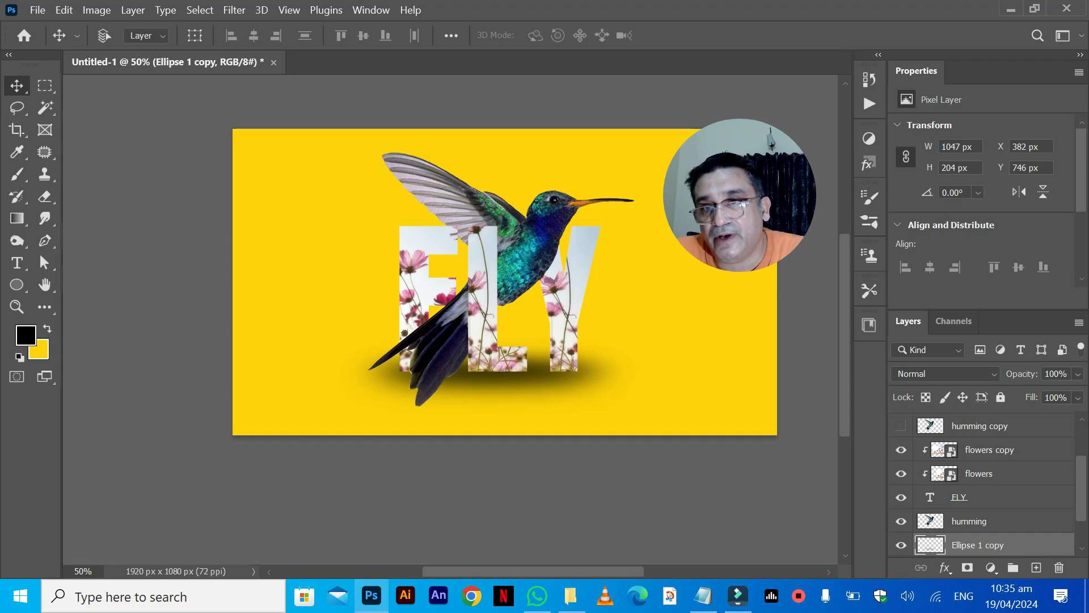
left_click(979, 426)
left_click(900, 426)
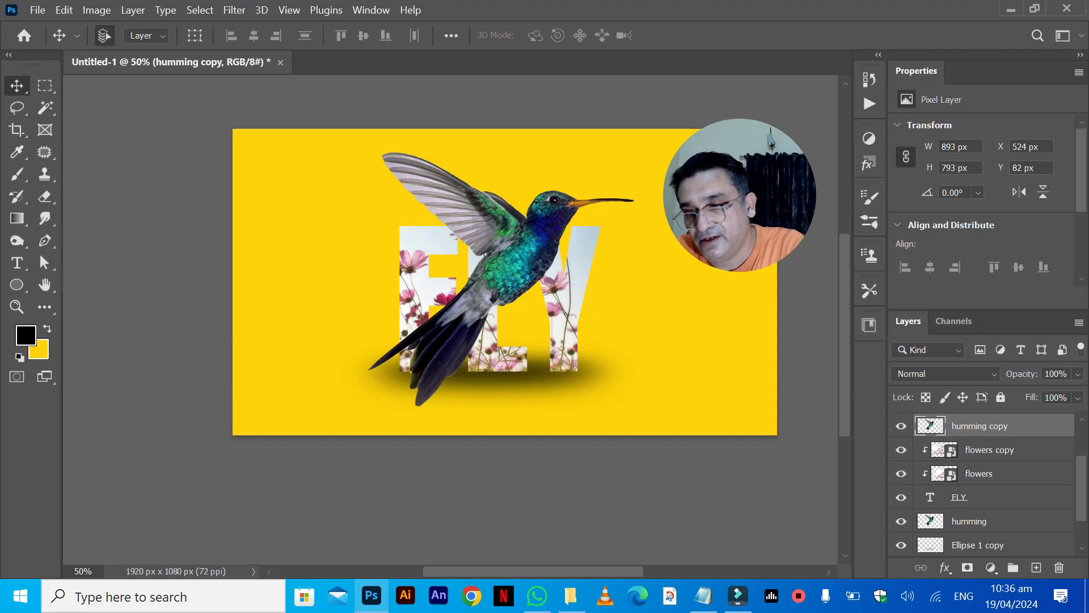
key("ctrl+plus")
key("ctrl+plus")
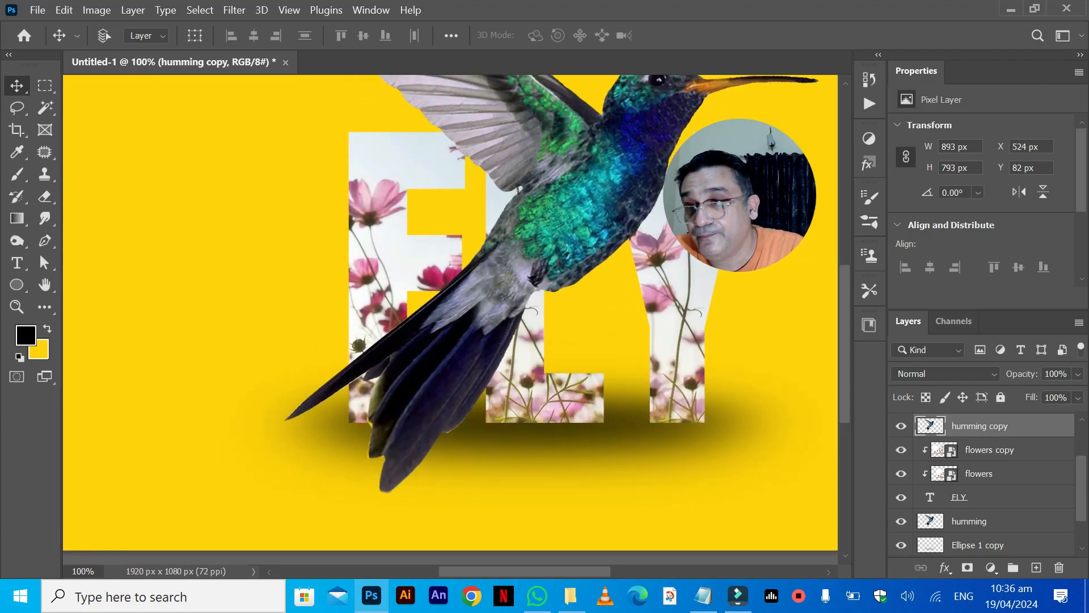
left_click(1077, 373)
left_click_drag(1078, 373, 1042, 393)
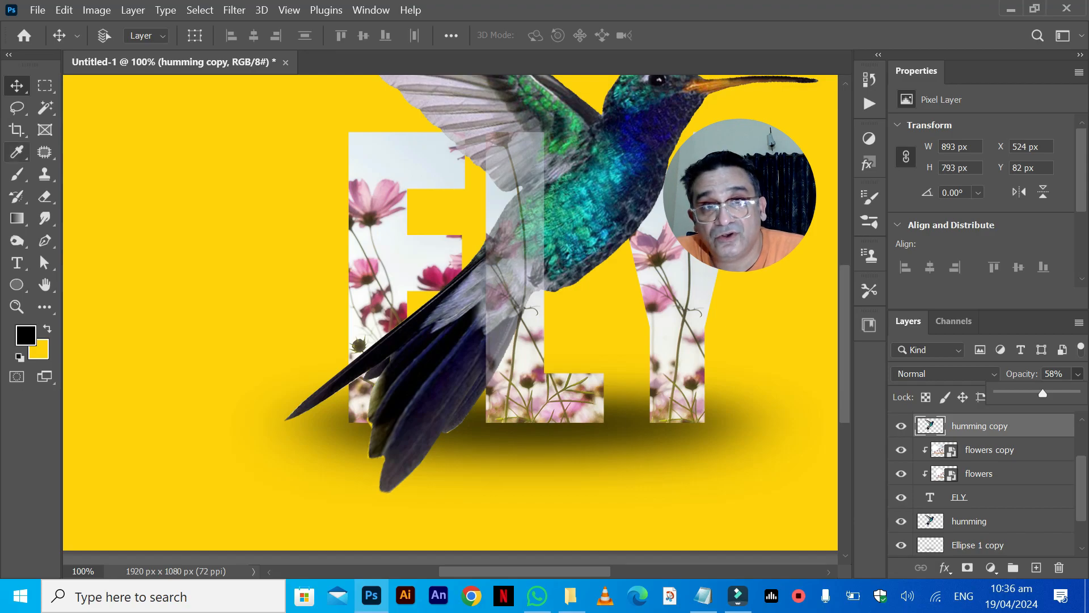
Select the lower part of the bird's wing, including where it overlaps the F and L, with the Lasso tool and refine the selection.
left_click(17, 107)
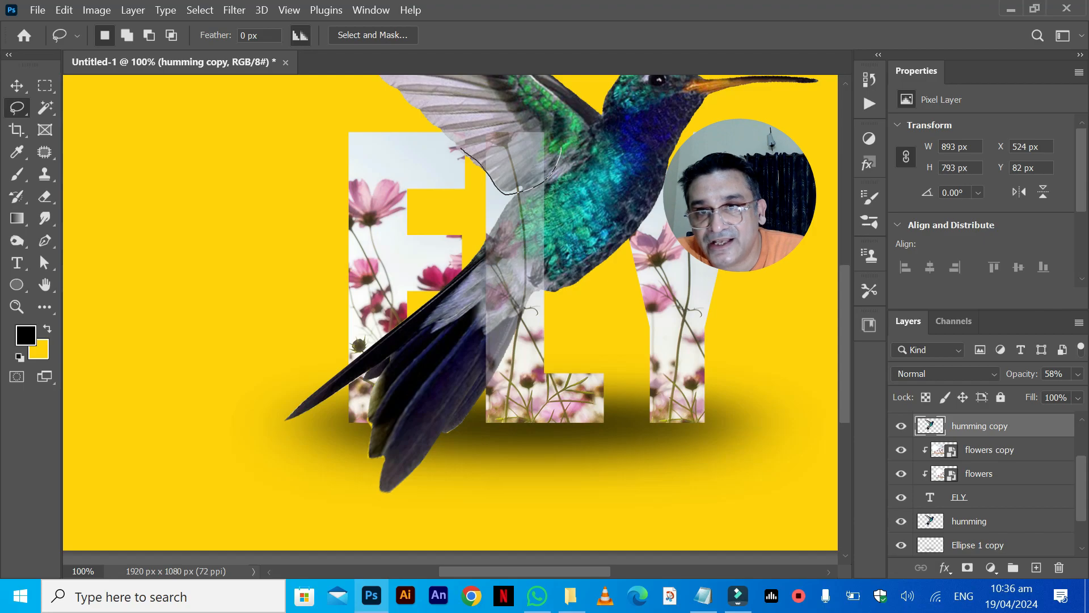
mouse_move(441, 127)
left_mouse_down()
mouse_move(386, 79)
mouse_move(399, 199)
mouse_move(330, 121)
mouse_move(360, 112)
mouse_move(390, 130)
mouse_move(478, 231)
mouse_move(523, 260)
mouse_move(502, 243)
mouse_move(500, 257)
mouse_move(514, 250)
mouse_move(500, 243)
mouse_move(489, 248)
mouse_move(557, 250)
mouse_move(576, 275)
left_mouse_up()
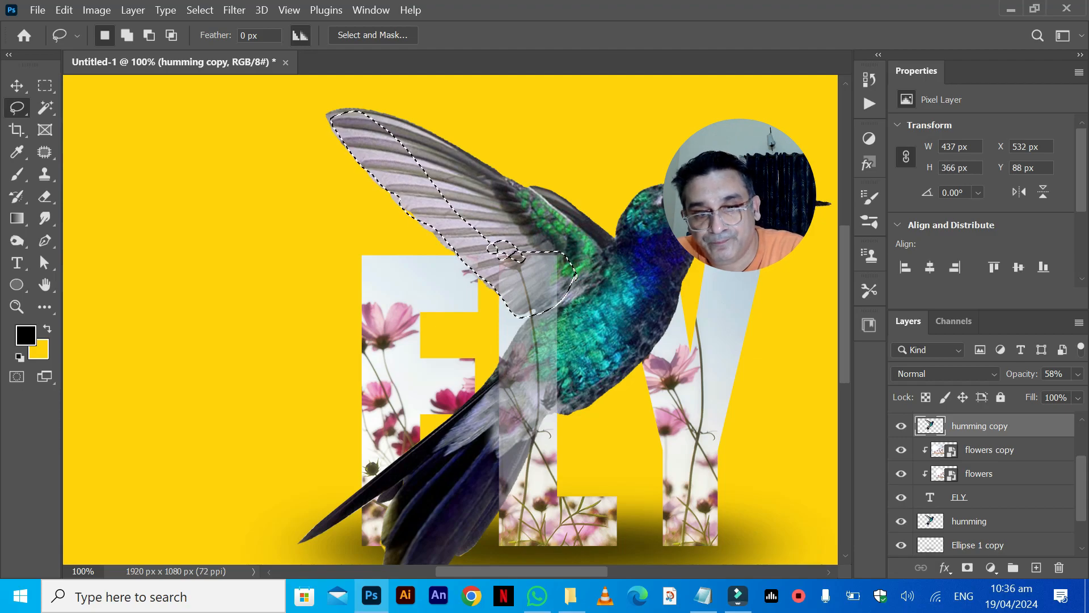
key("shift")
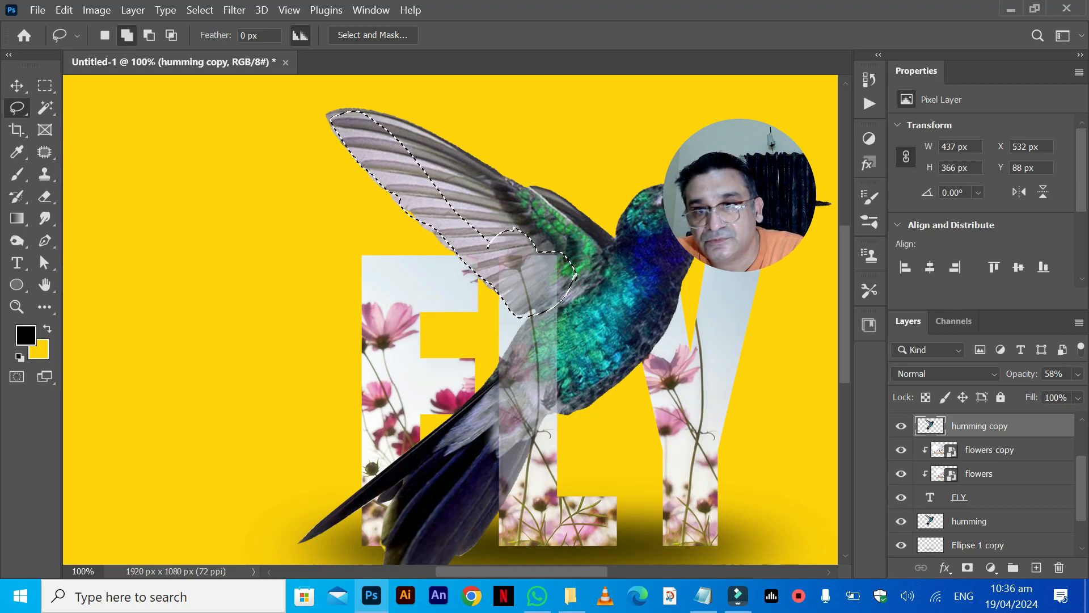
mouse_move(471, 240)
left_mouse_down()
mouse_move(498, 233)
mouse_move(476, 201)
mouse_move(495, 231)
mouse_move(511, 225)
mouse_move(482, 198)
left_mouse_up()
key("alt")
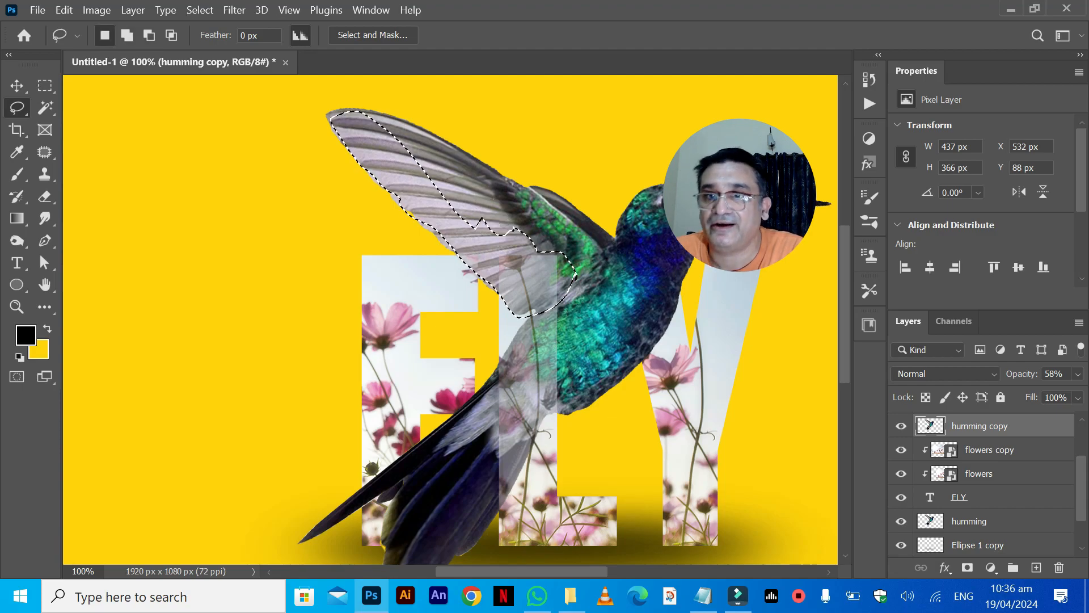
Restore the humming copy layer's opacity to 100%.
left_click(1078, 373)
left_click_drag(1042, 393, 1076, 393)
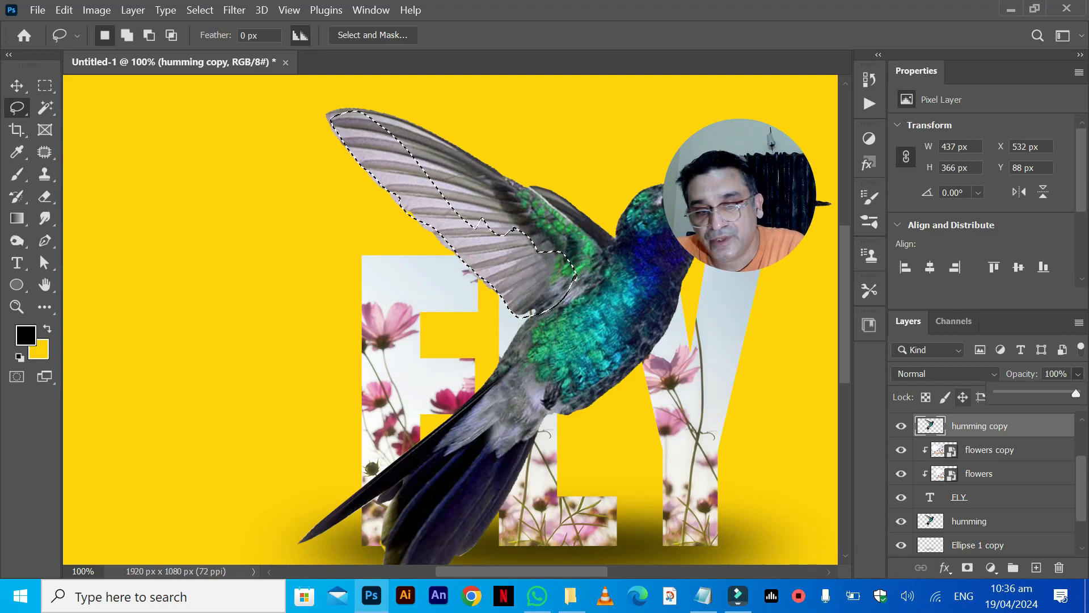
key("Return")
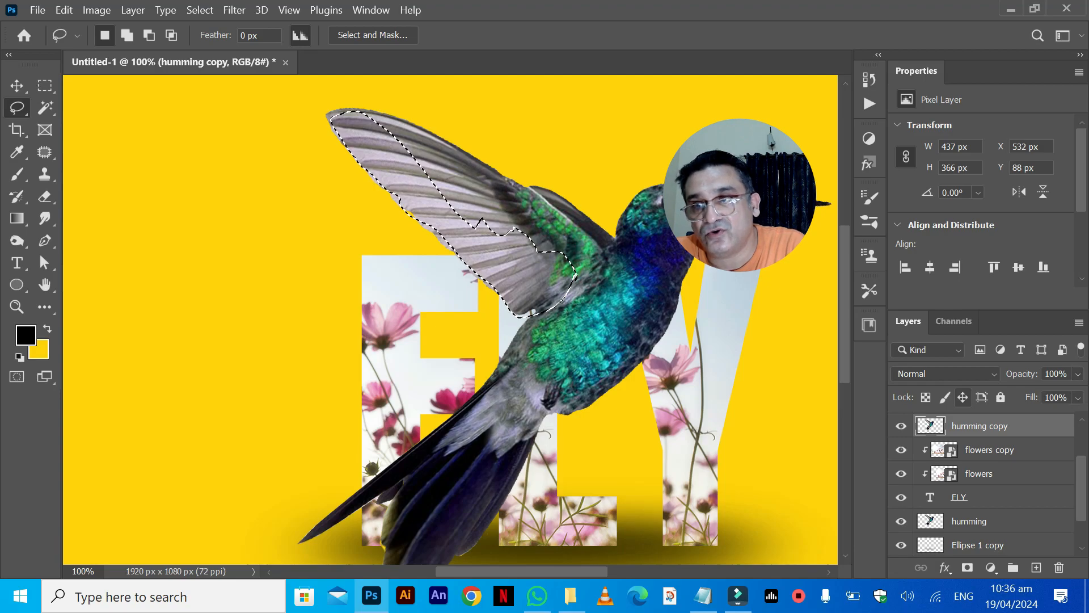
Copy the selected wing area to a new layer and hide the humming copy layer.
key("ctrl+j")
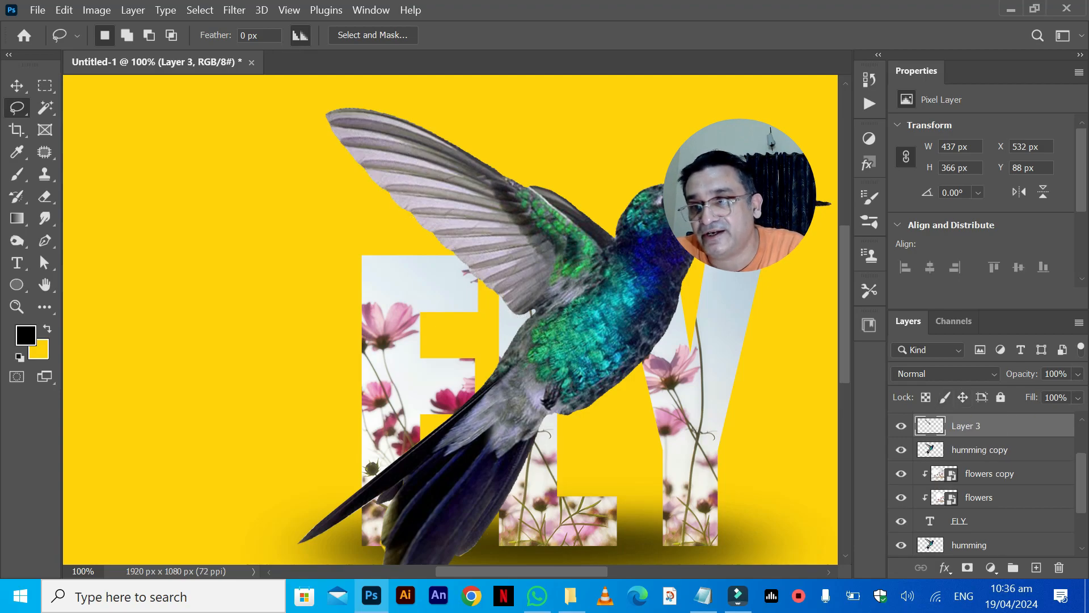
left_click(901, 450)
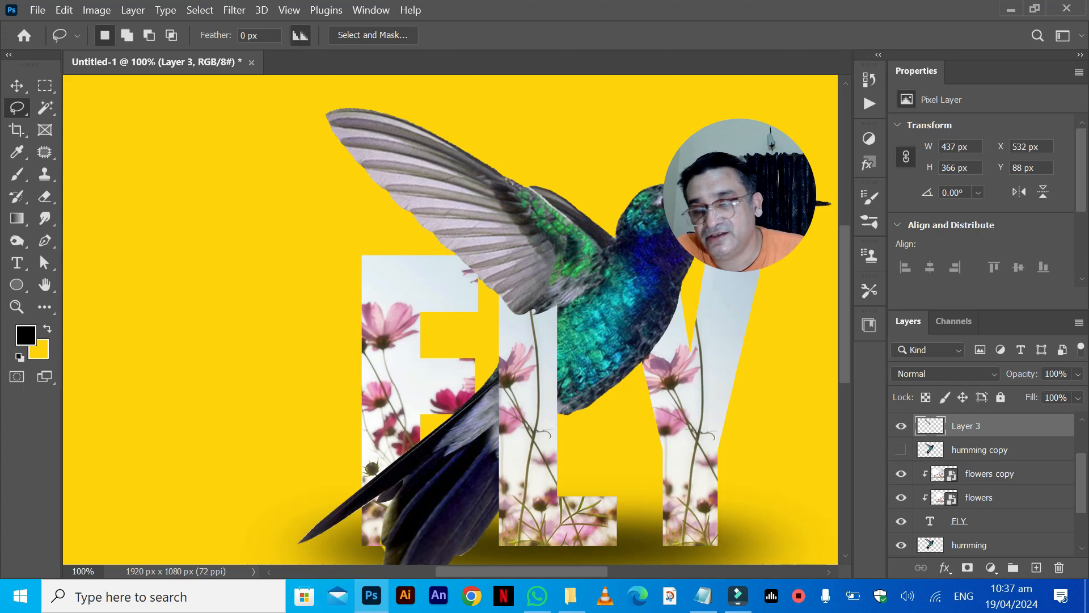
key("ctrl+minus")
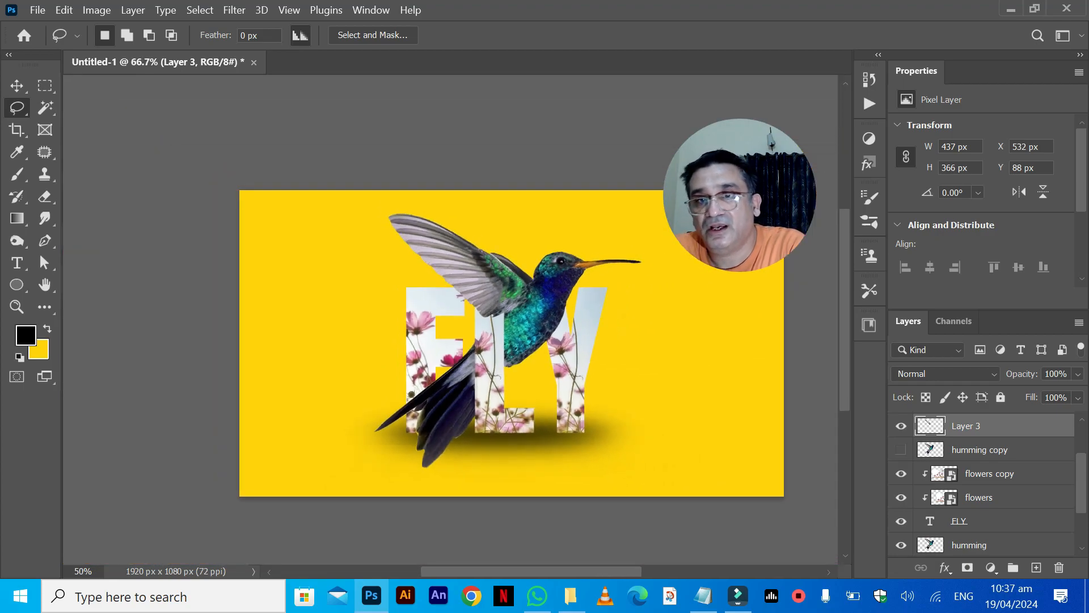